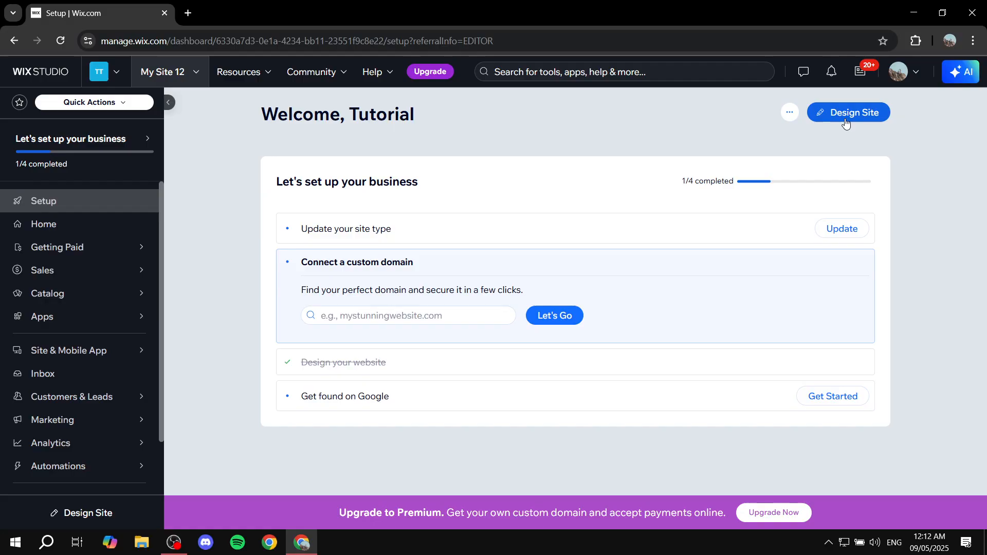
Open the site in the design editor and search the Wix App Market for Bookings.
click(846, 119)
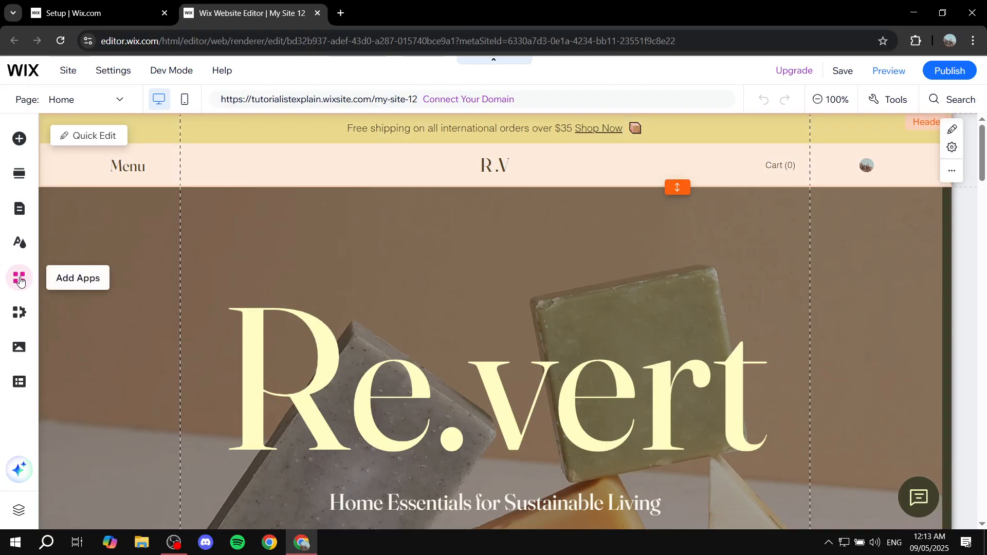
click(20, 280)
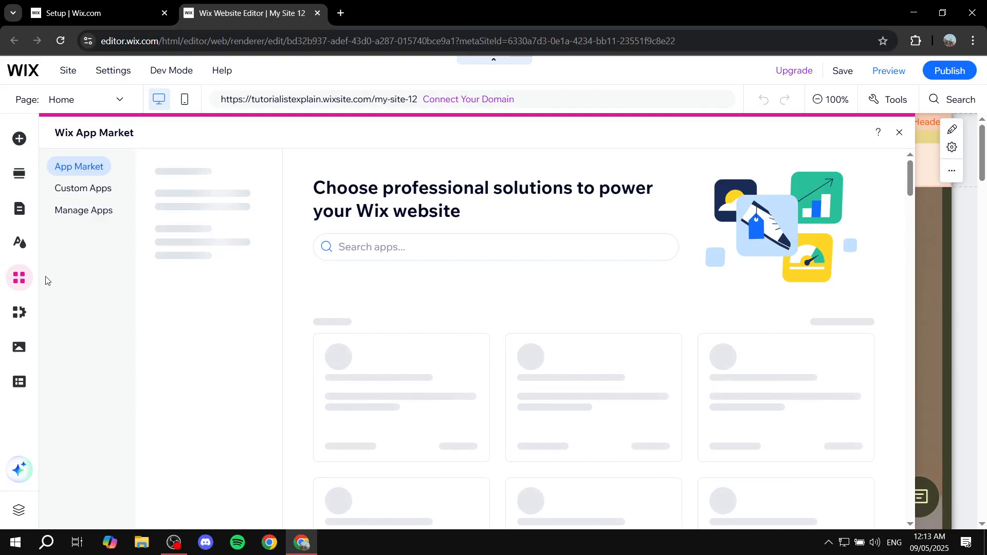
click(356, 248)
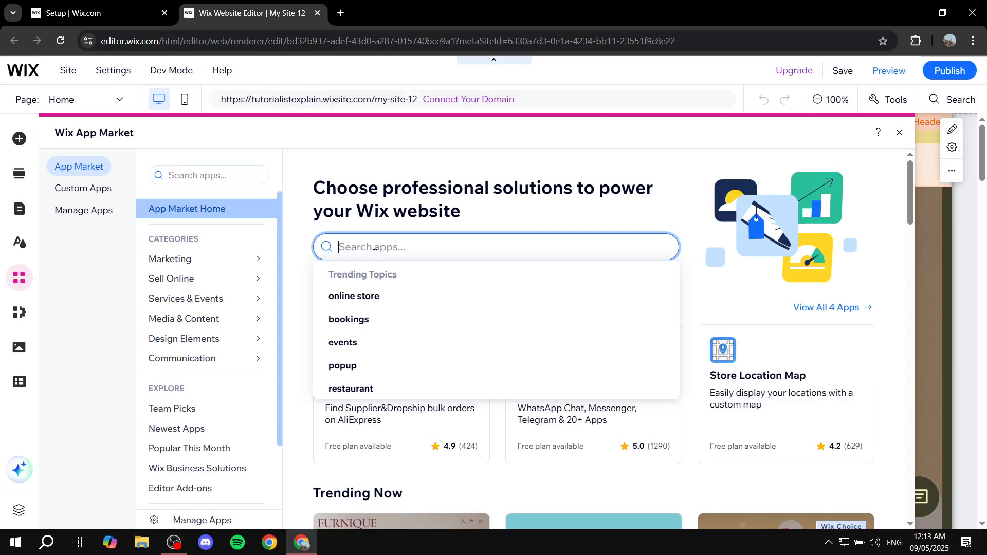
text(Bookings)
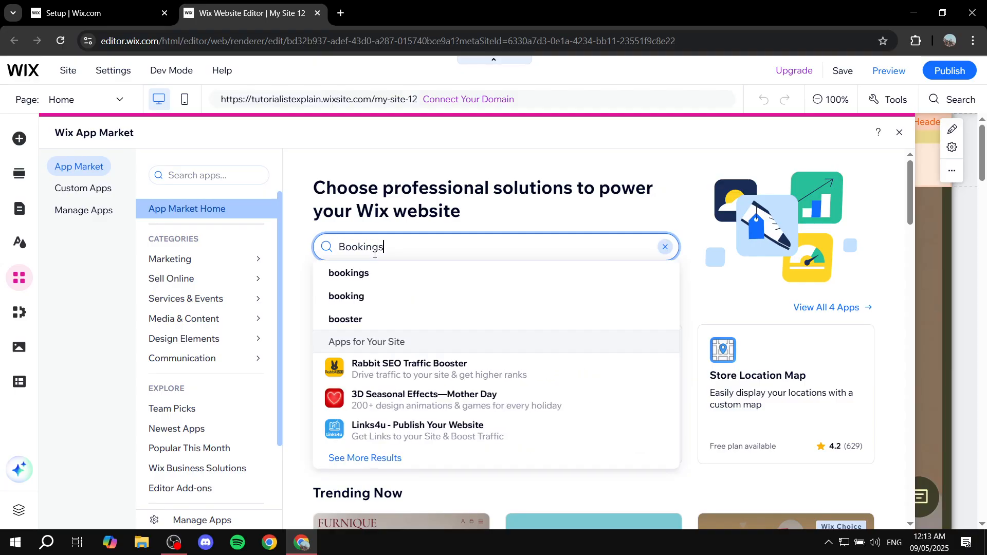
key(Return)
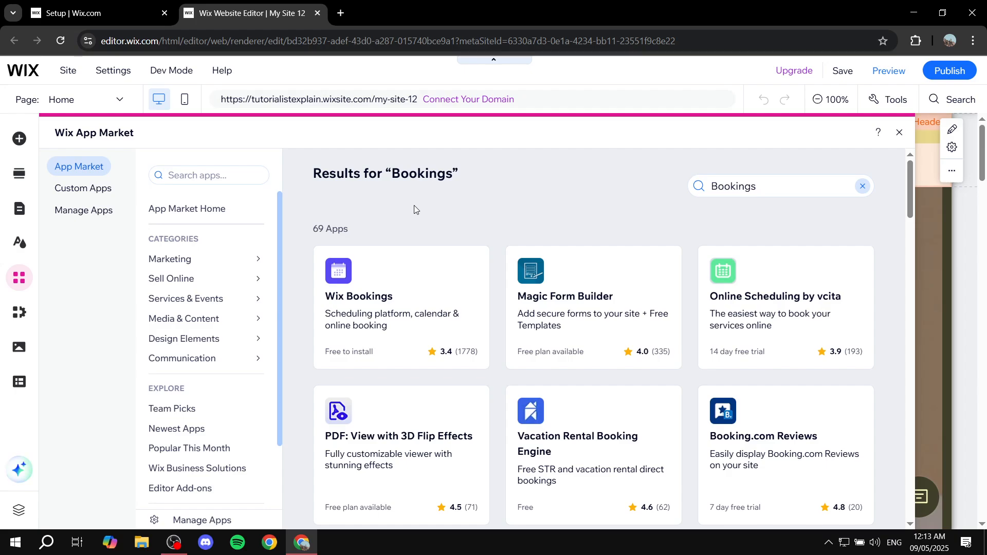
Add the Wix Bookings app to the site and close the My Business setup panel.
click(382, 279)
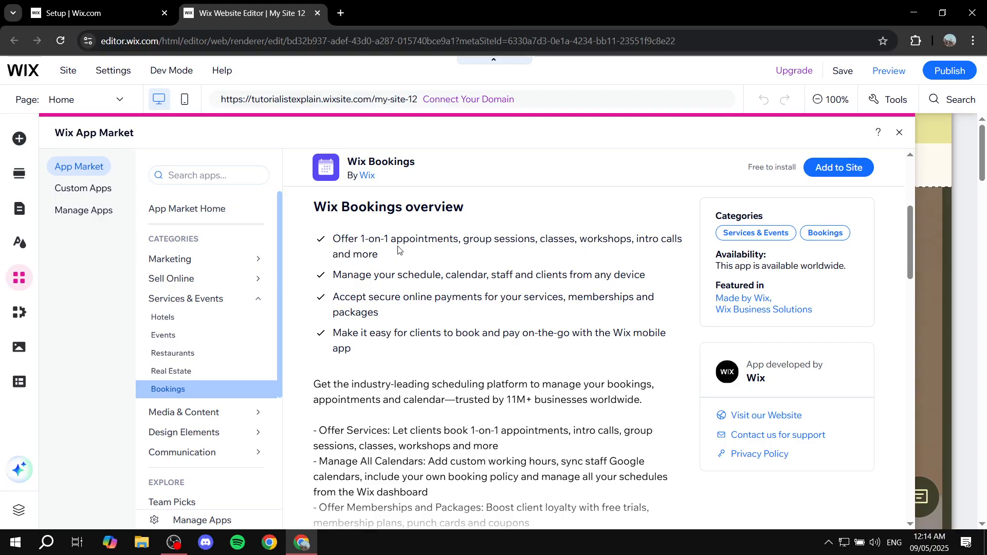
click(851, 168)
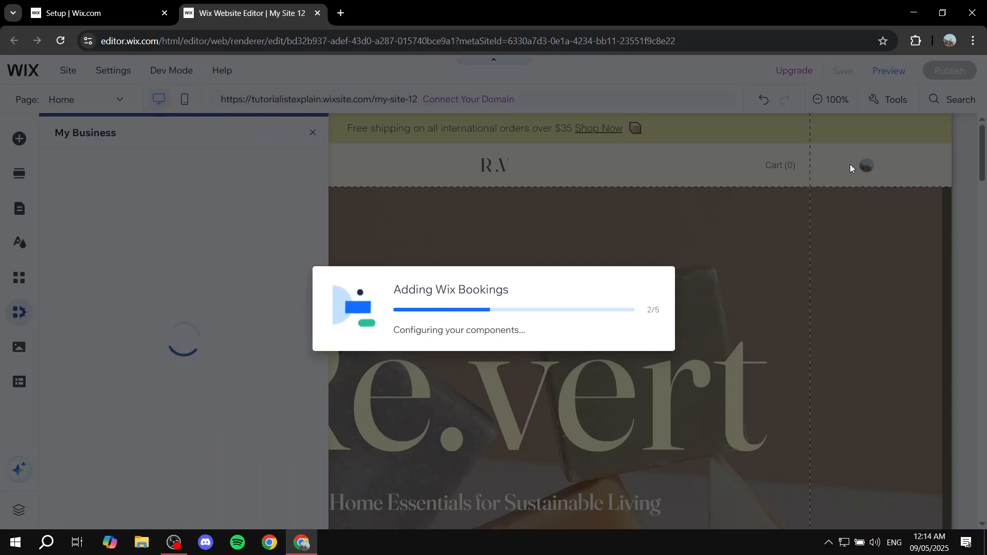
click(82, 7)
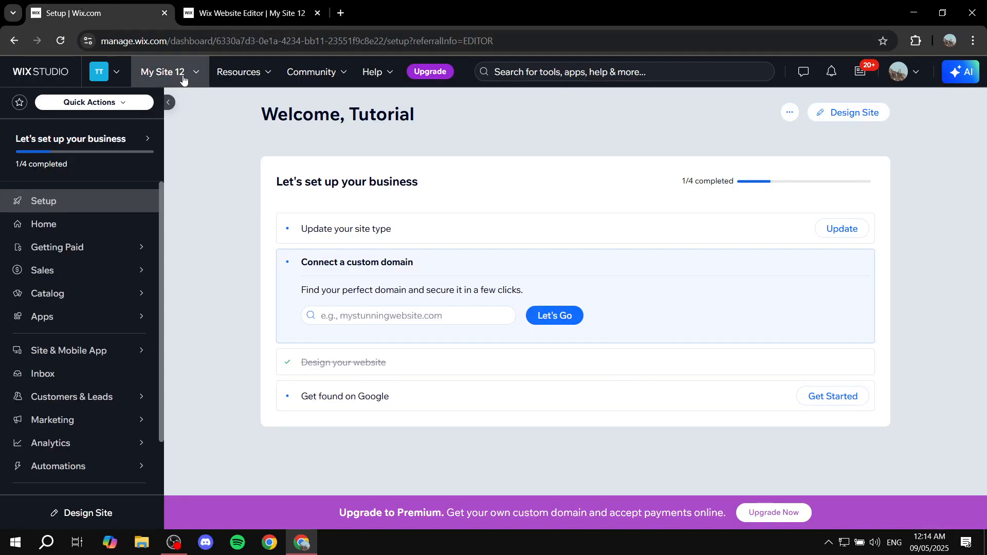
click(234, 15)
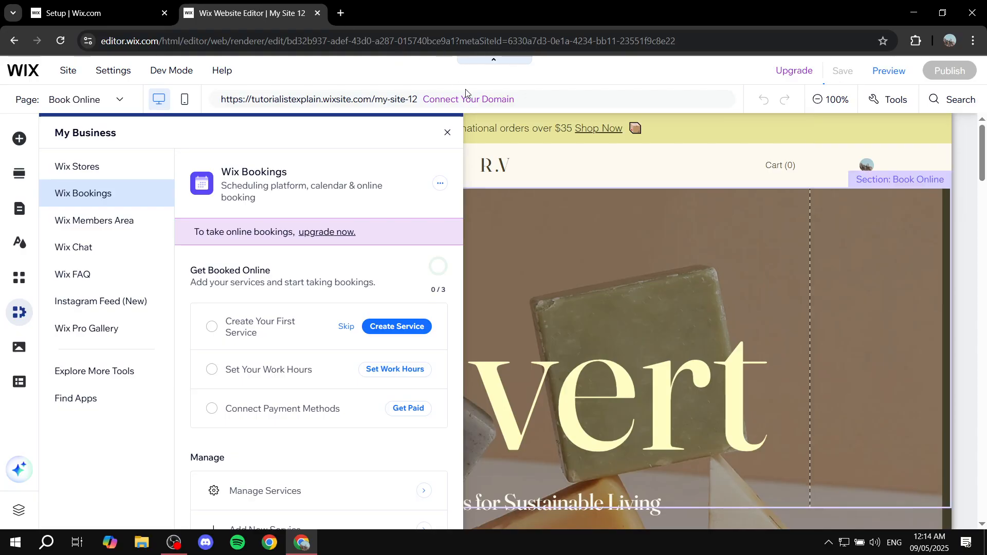
click(445, 132)
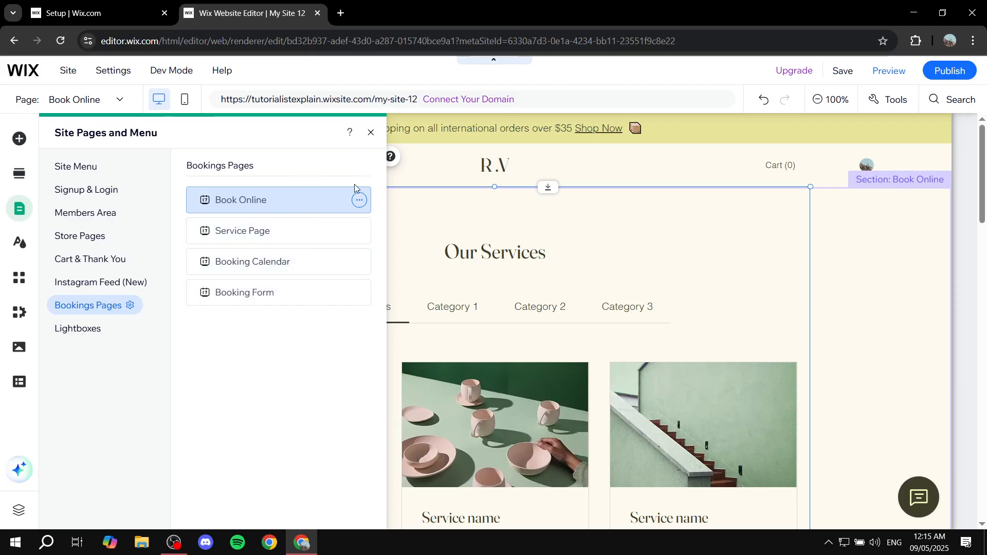
Save the site and close the website editor.
click(840, 77)
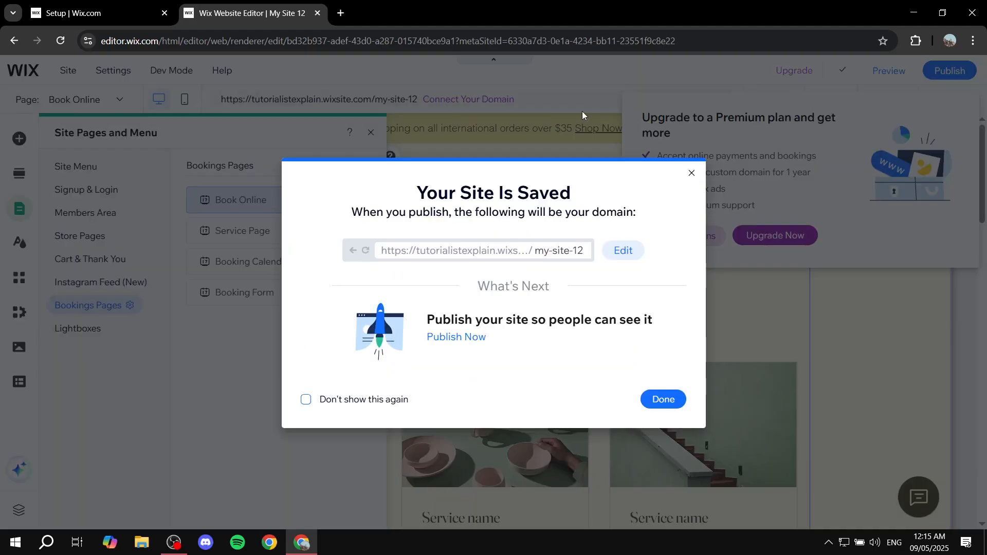
click(317, 13)
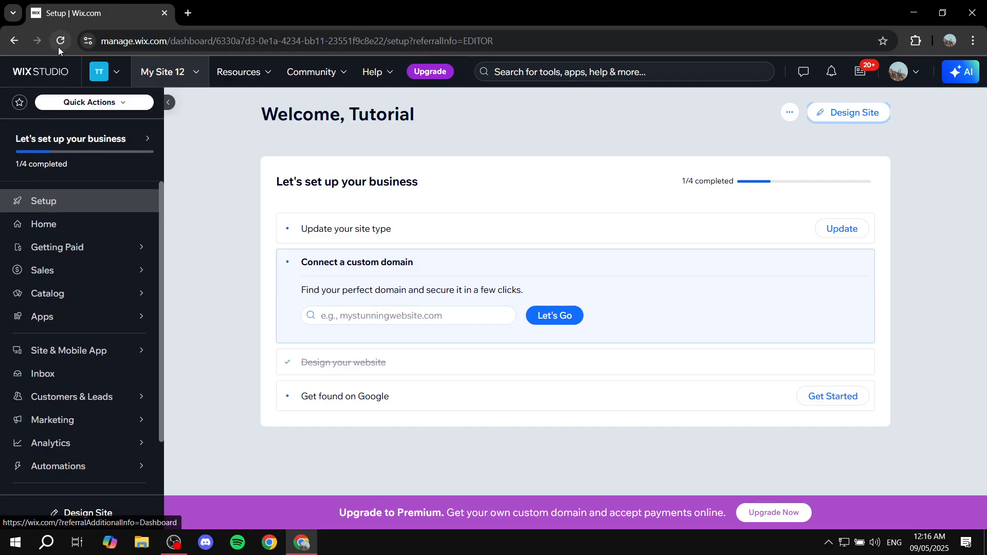
Reload the site dashboard and open the default booking hours for editing from the Work Schedule.
mouse_move(95, 299)
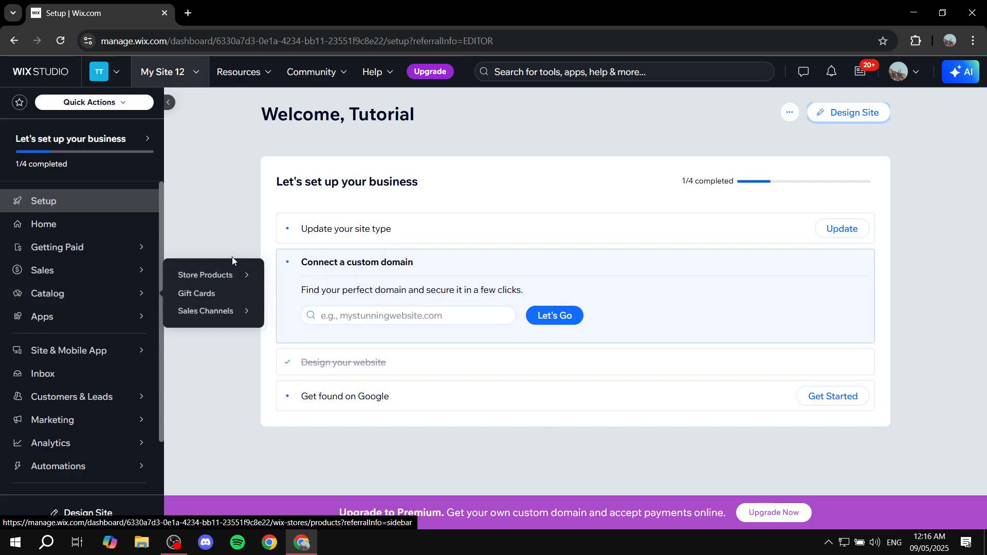
click(67, 42)
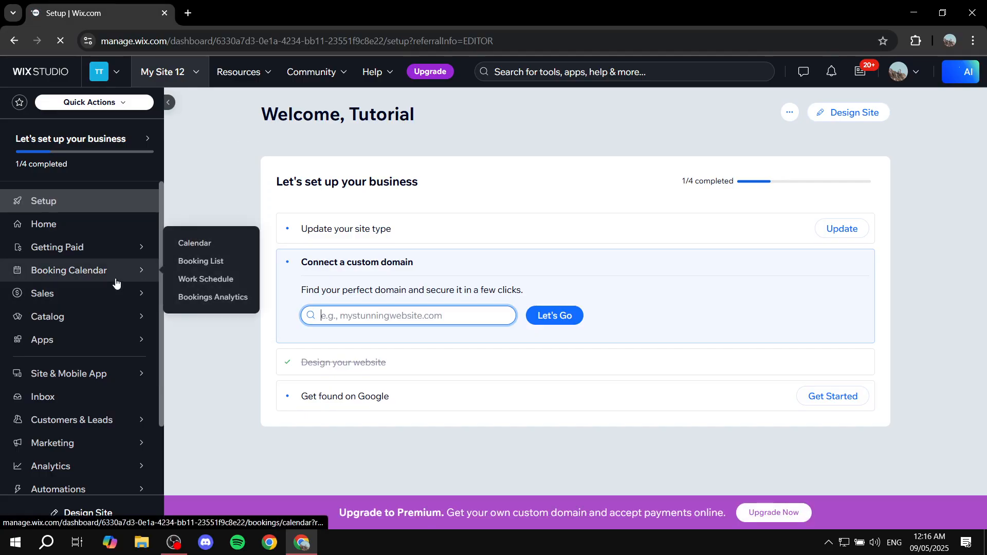
mouse_move(113, 329)
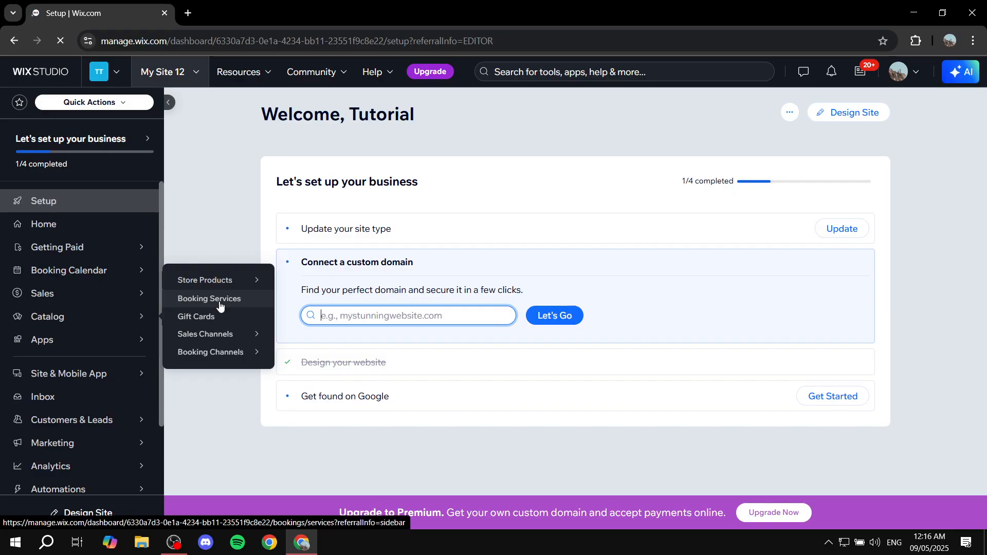
mouse_move(121, 276)
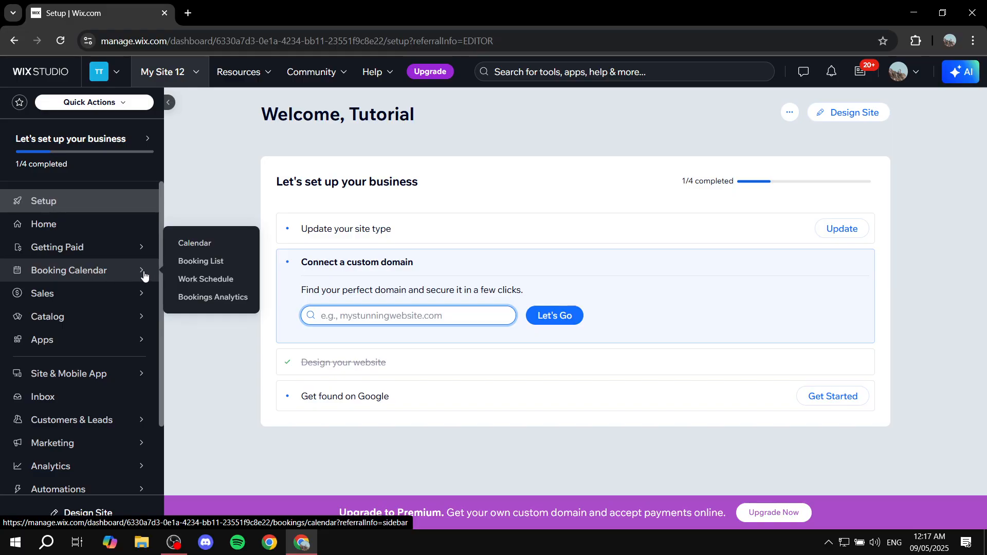
click(221, 281)
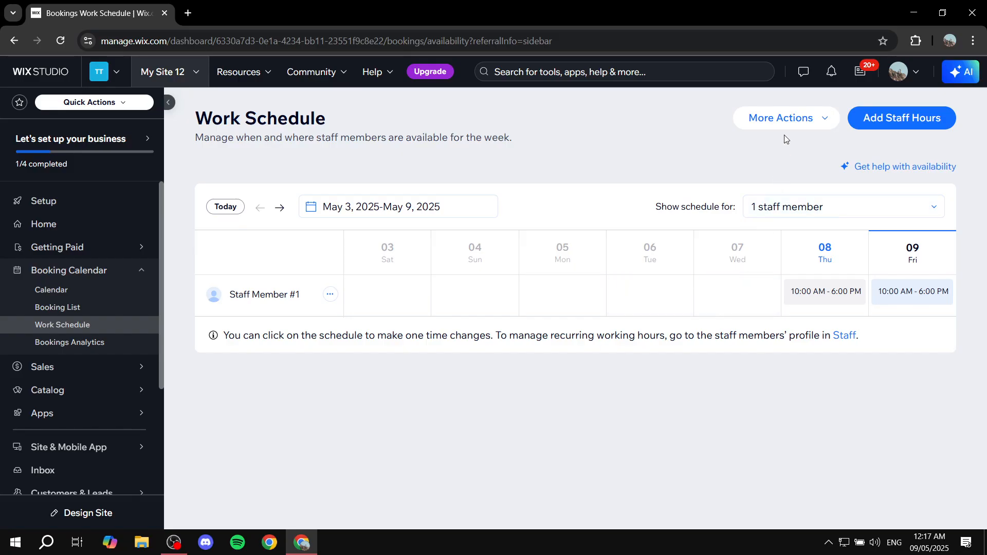
click(787, 119)
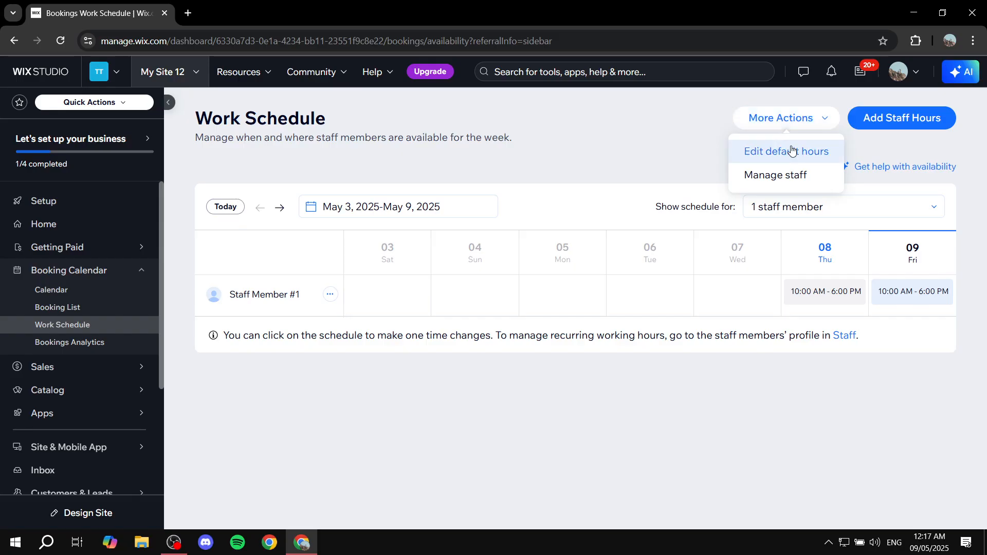
click(784, 151)
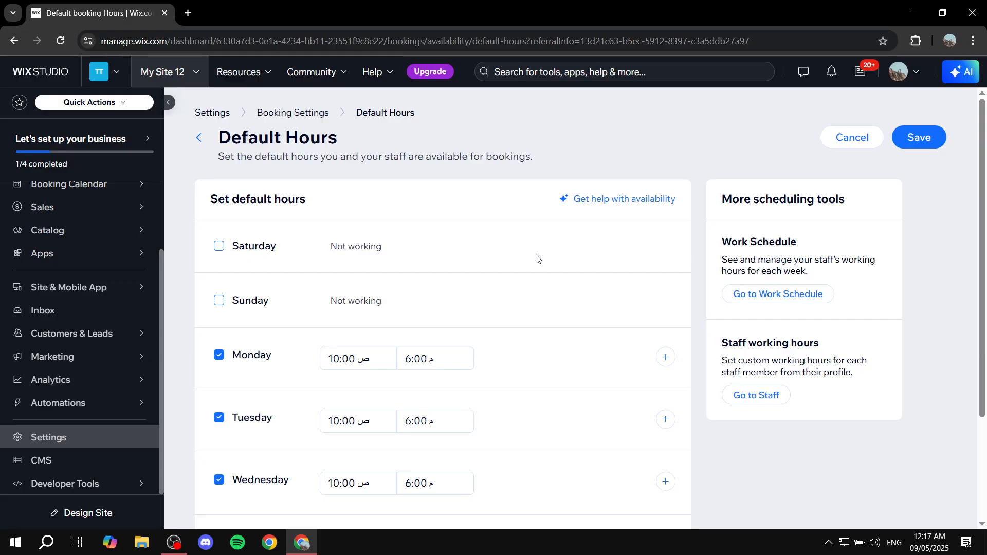
click(358, 362)
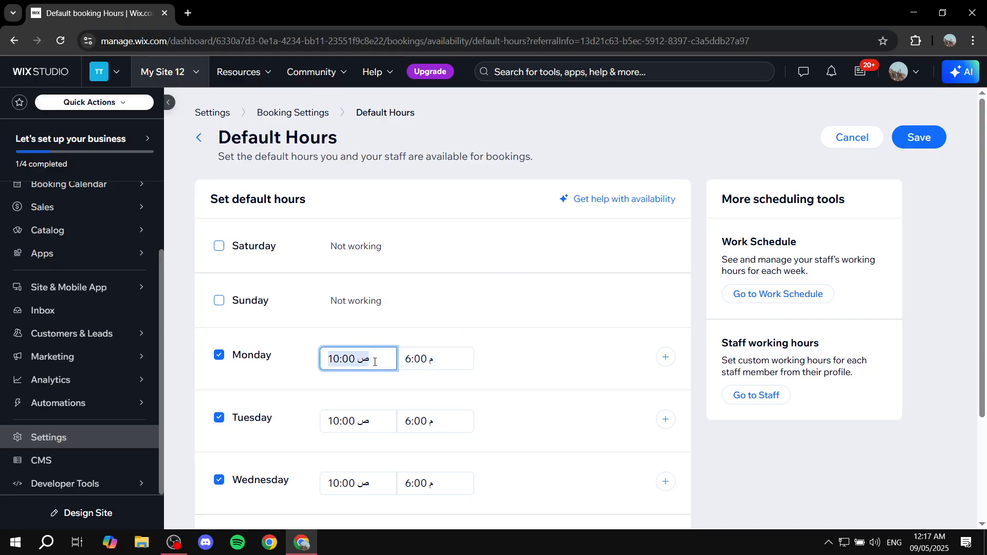
click(445, 358)
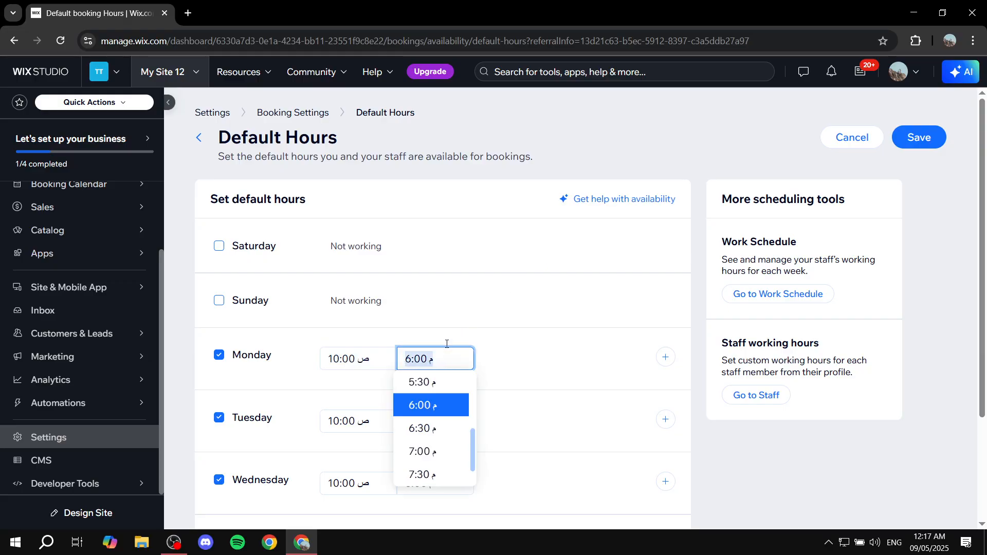
click(452, 310)
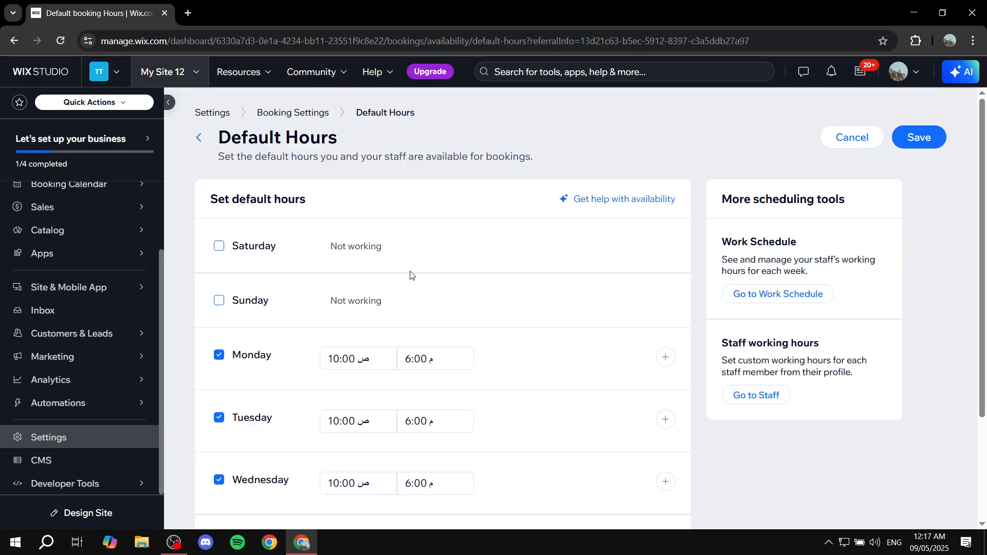
Set Friday as a non-working day and Sunday as a working day in the default hours.
scroll(273, 343, down, 3)
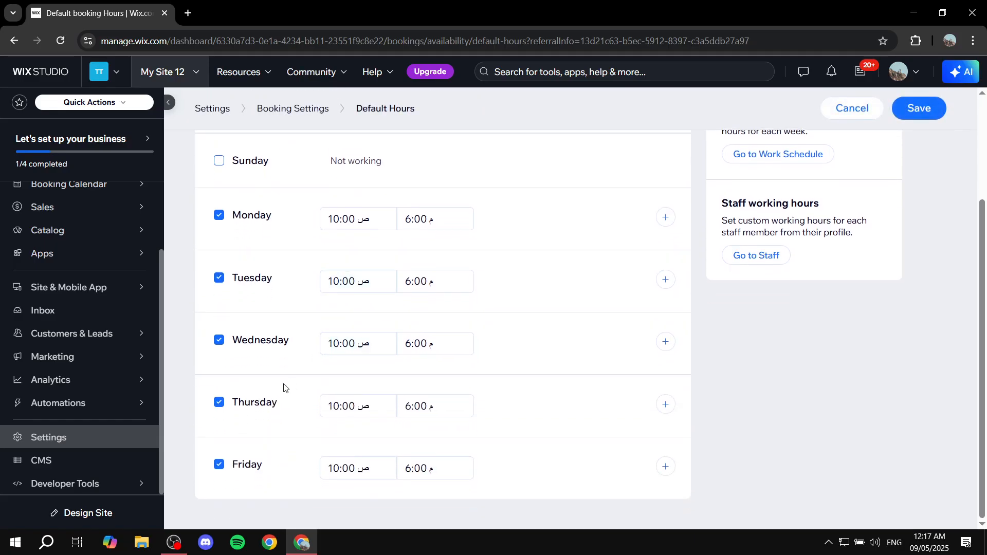
click(216, 468)
click(219, 169)
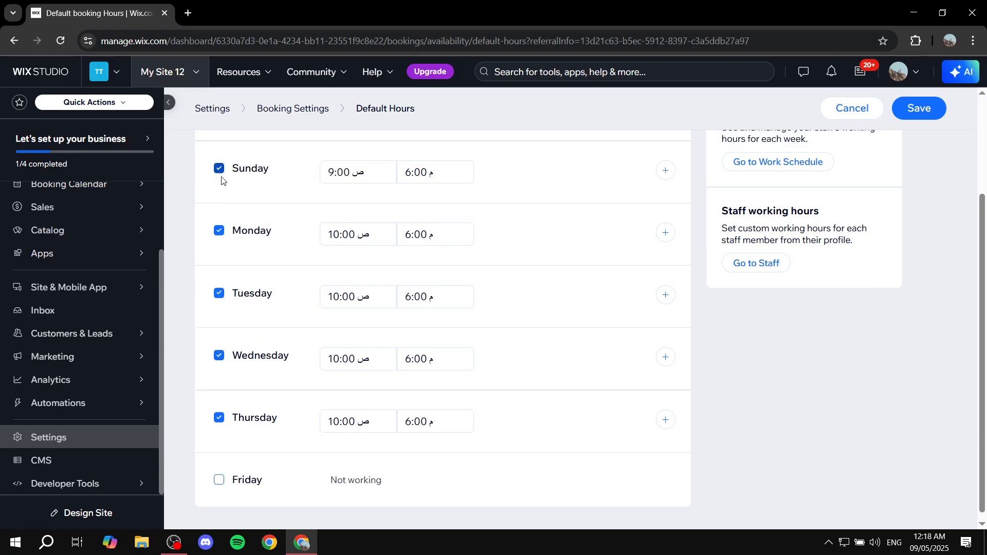
Add time ranges to Sunday's default hours, leaving only one extra range.
scroll(224, 185, up, 1)
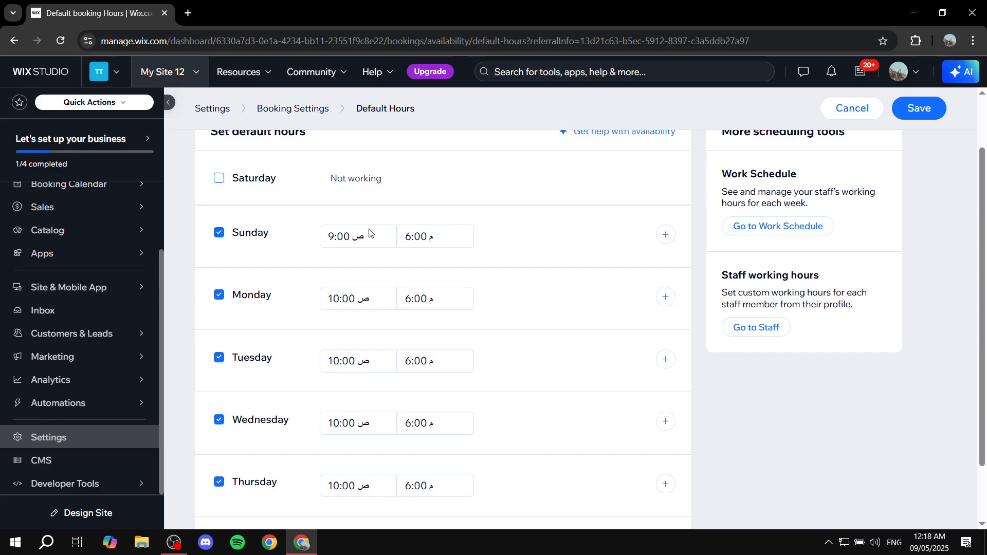
click(665, 234)
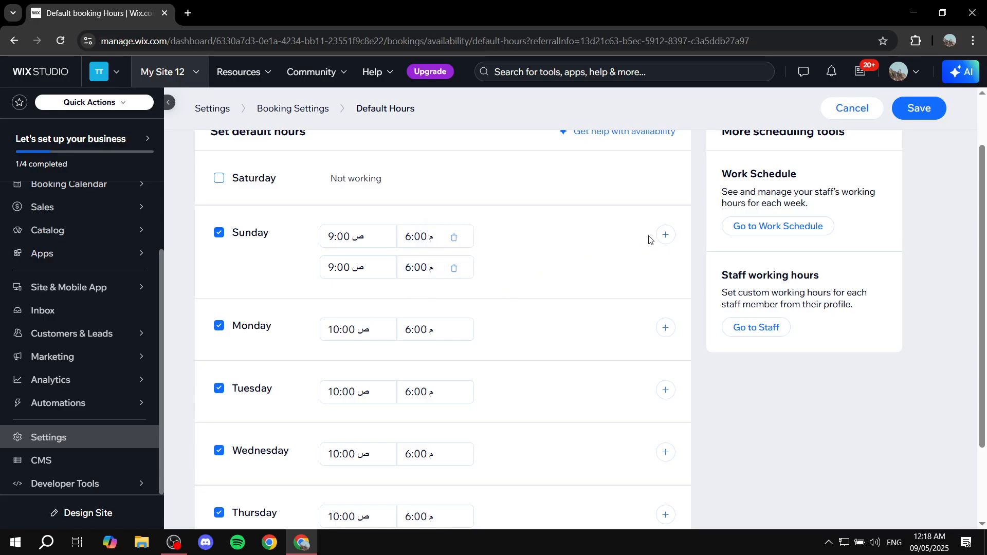
double_click(666, 235)
click(454, 329)
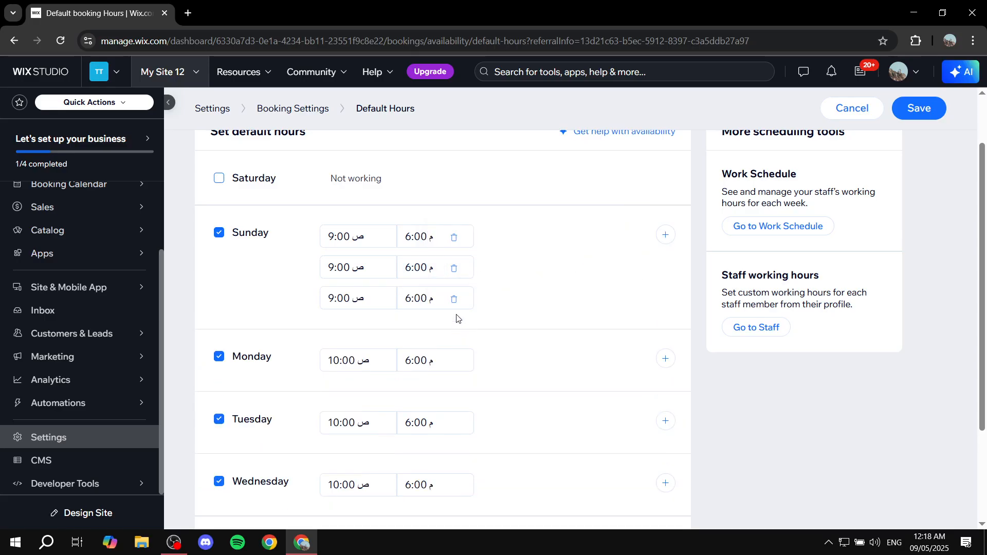
click(454, 299)
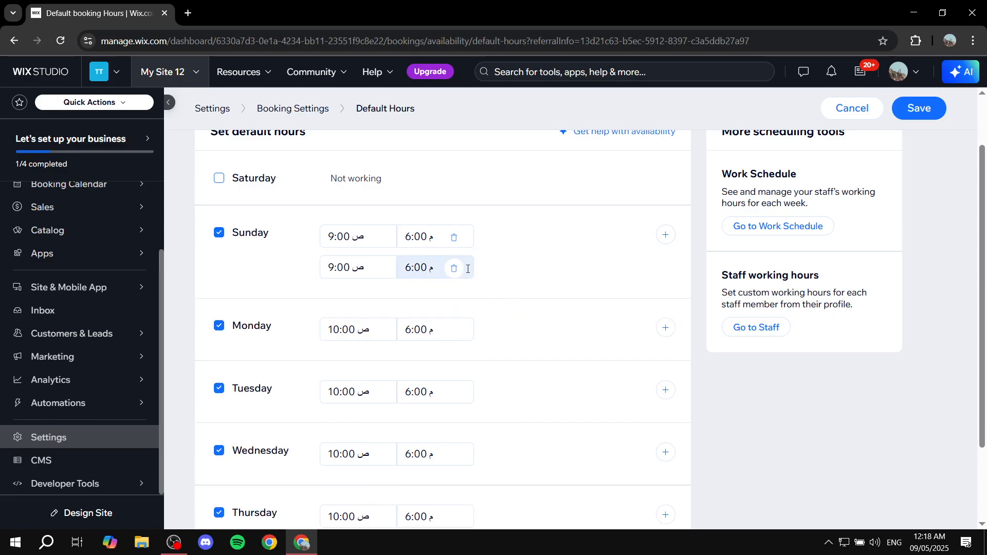
Set the start of Sunday's first time range to 8:00 AM.
click(376, 238)
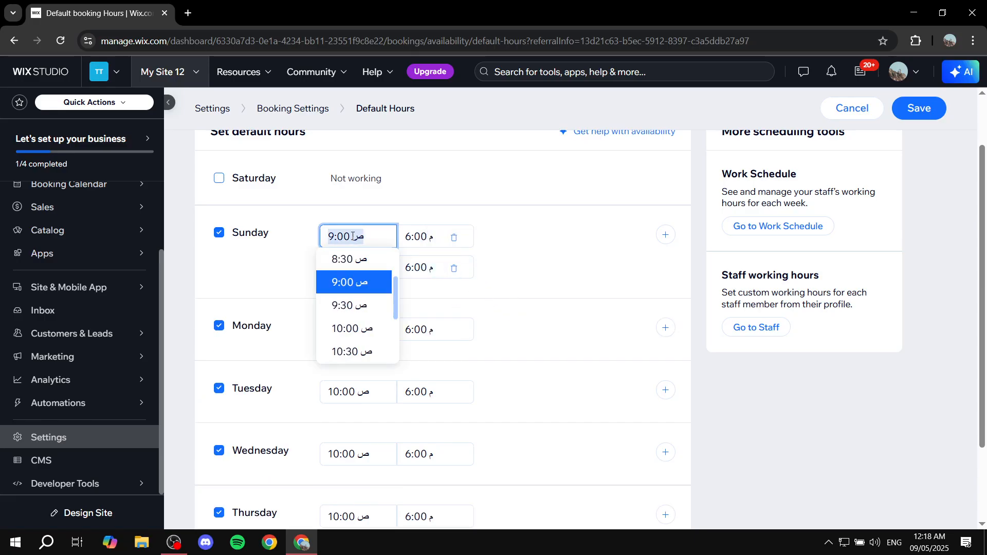
scroll(370, 297, up, 3)
scroll(367, 302, down, 6)
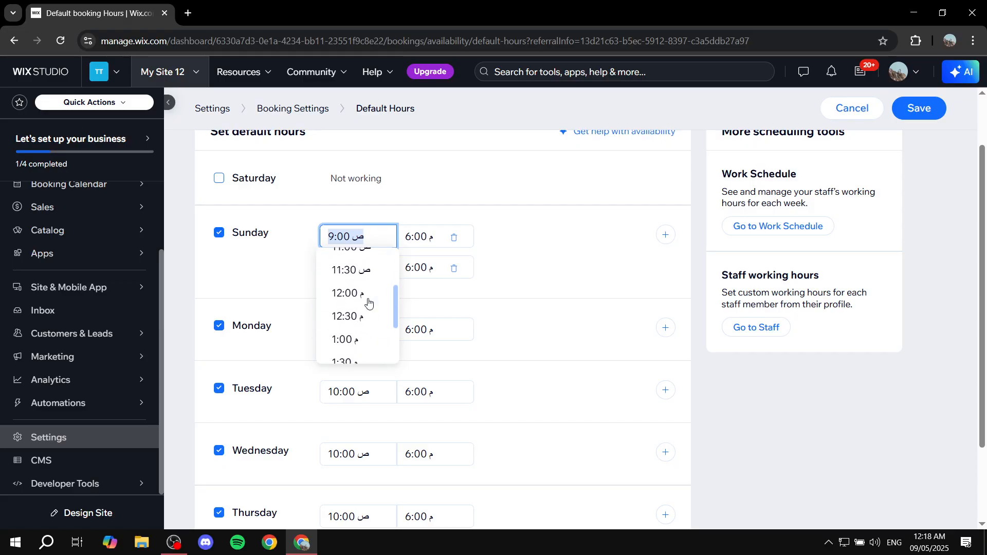
key(BackSpace)
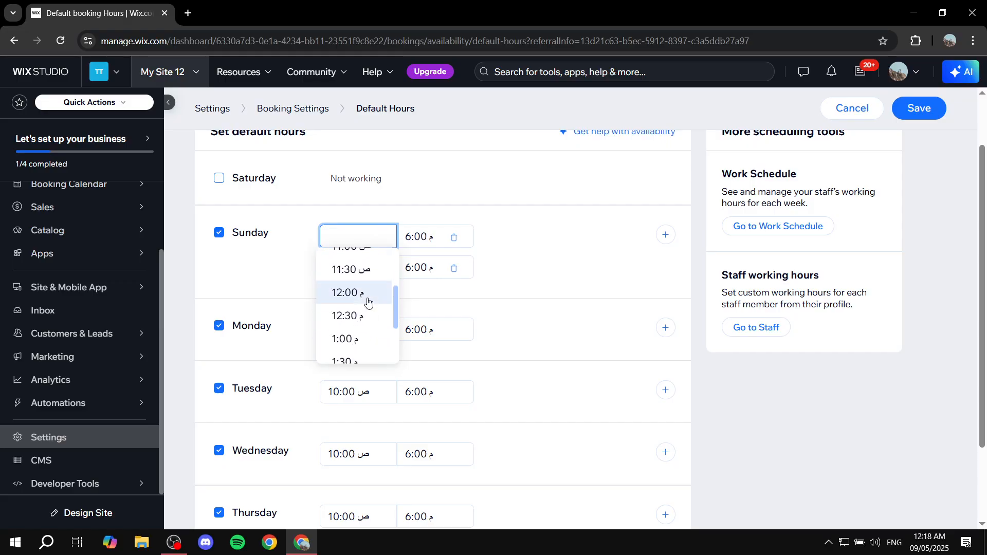
text(8:00 ص)
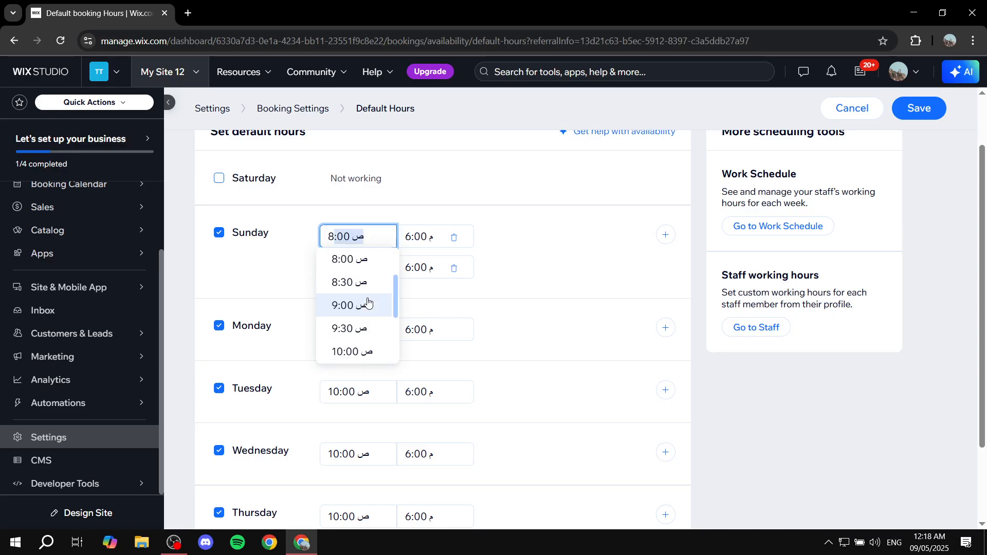
click(363, 265)
Delete Sunday's second time range from the default hours.
click(442, 238)
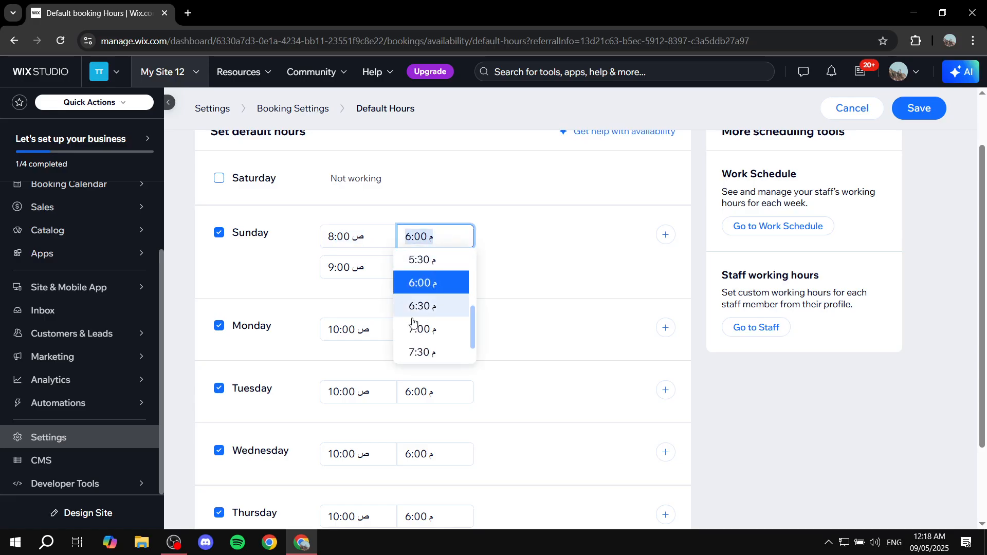
click(506, 201)
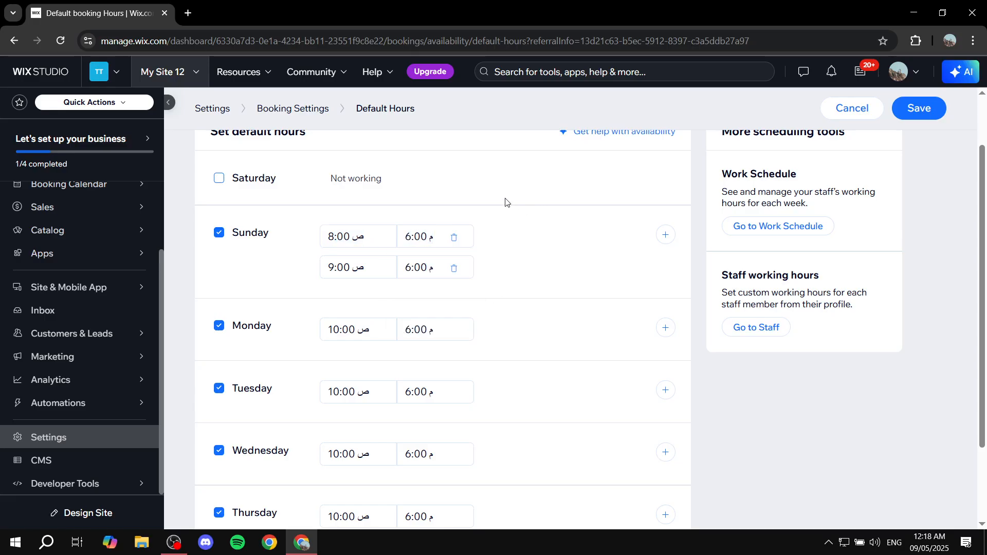
click(456, 278)
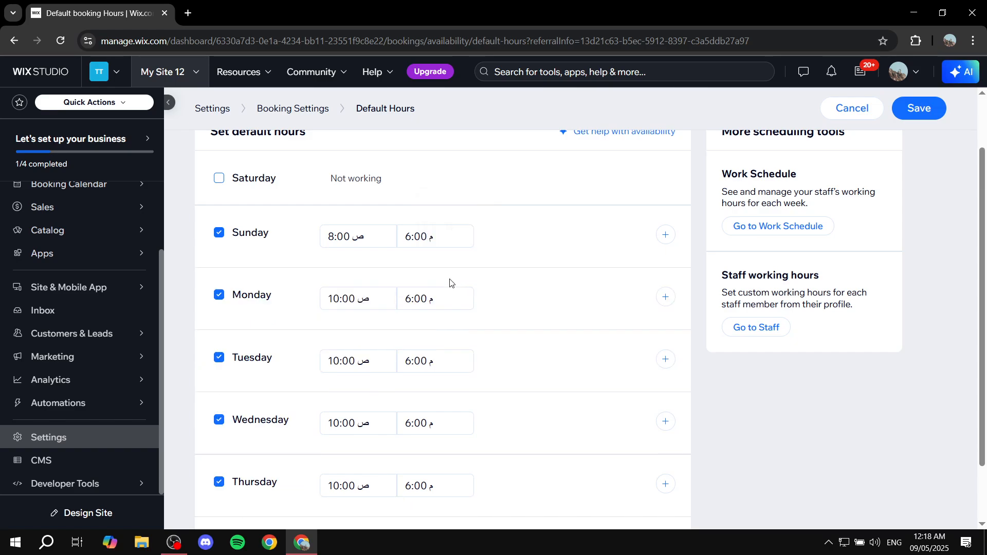
Review the default hours for every weekday and save them.
scroll(279, 260, down, 1)
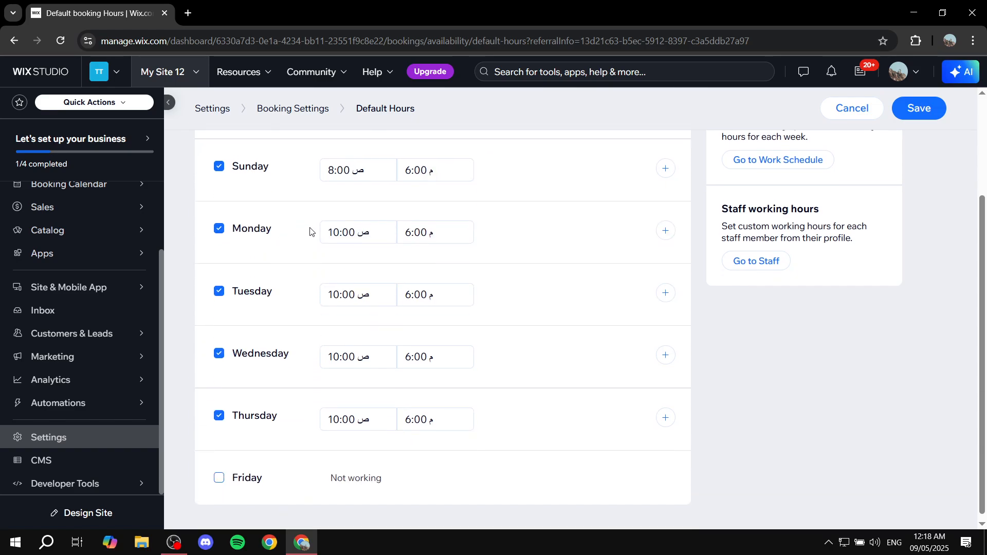
scroll(322, 410, up, 2)
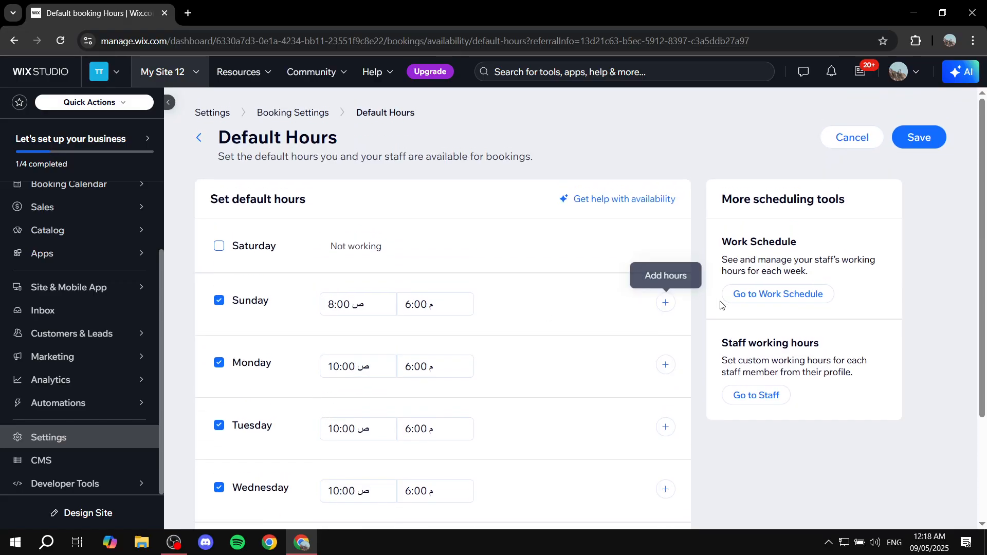
click(920, 144)
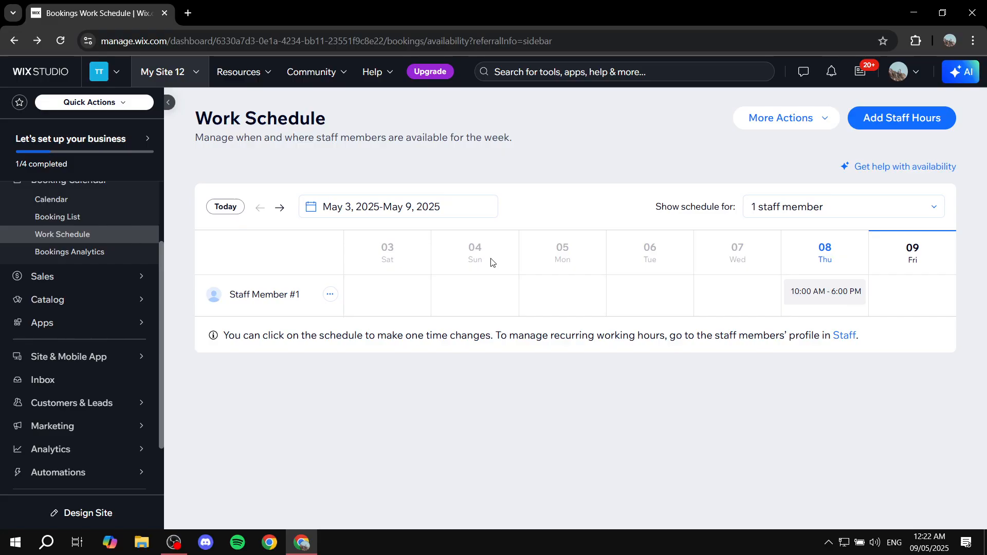
Open the booking services in the site's catalog.
mouse_move(119, 302)
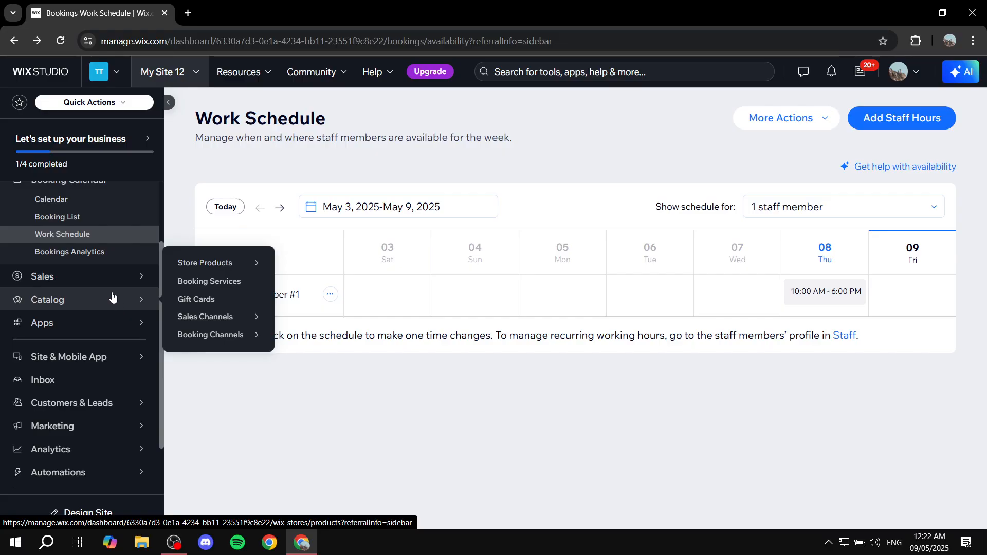
scroll(83, 281, up, 2)
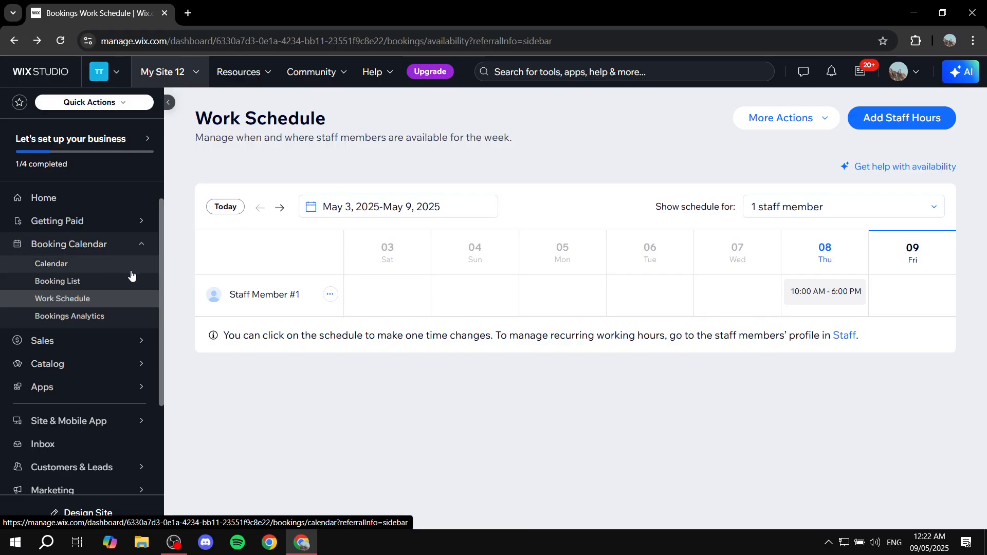
mouse_move(95, 366)
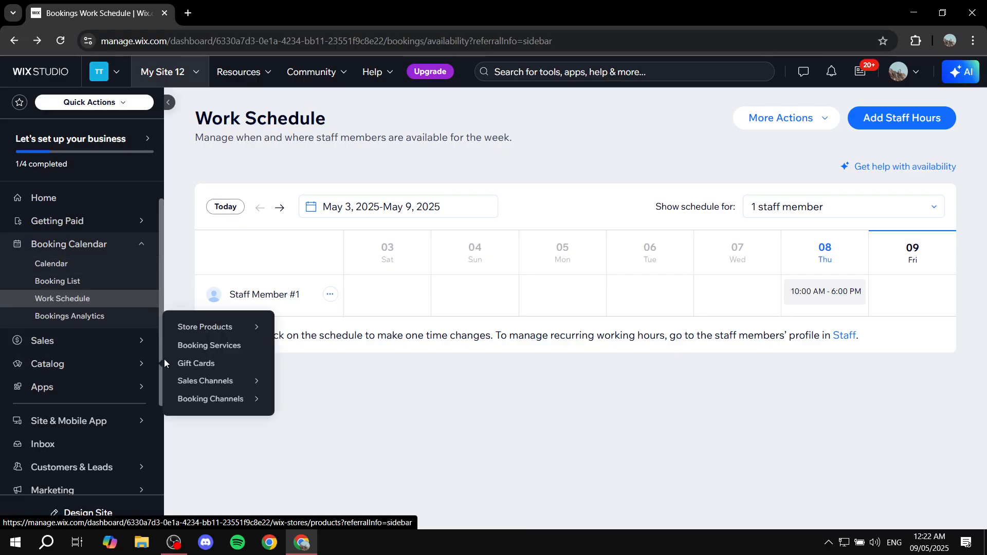
click(234, 351)
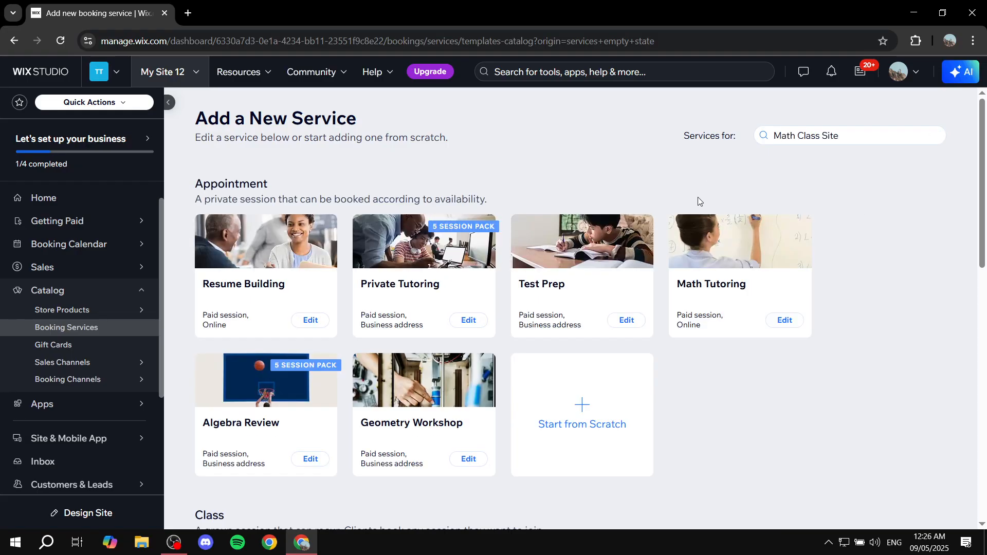
Look over the service templates and start a new appointment service from scratch.
drag(686, 146, 741, 144)
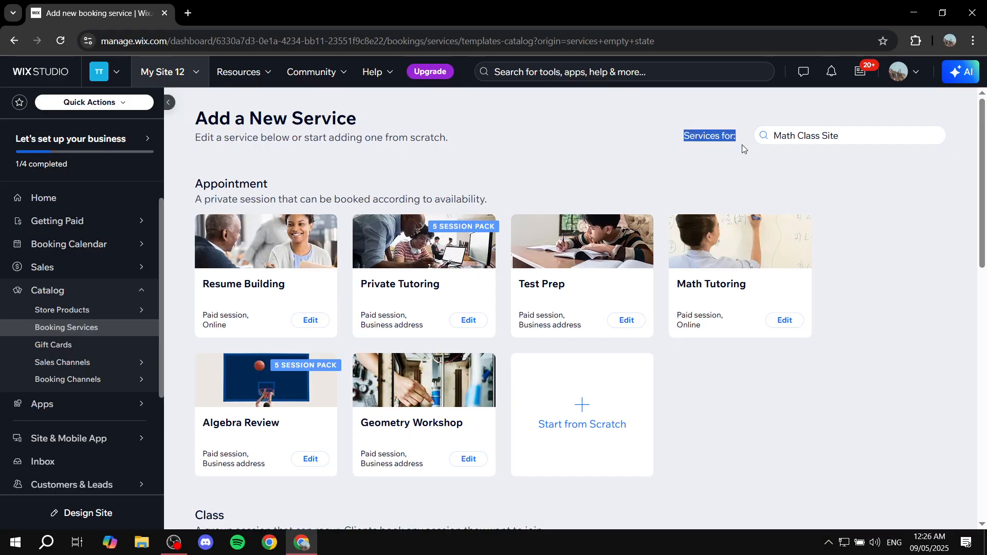
click(744, 151)
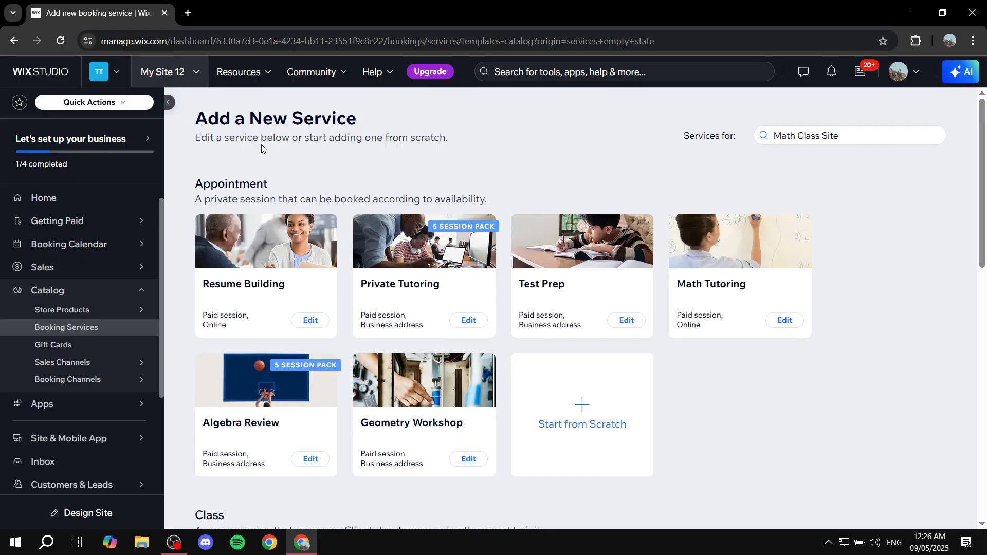
drag(196, 183, 296, 183)
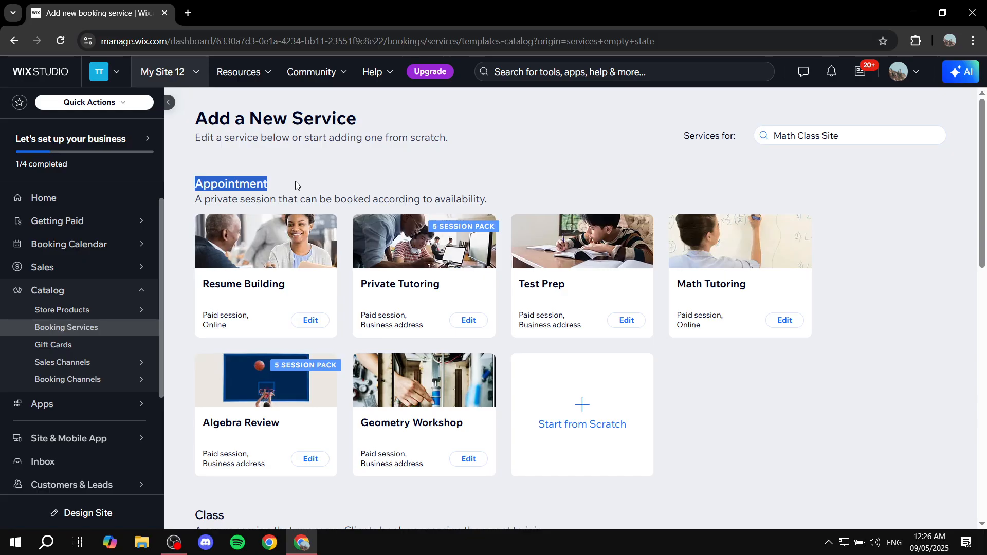
click(295, 181)
scroll(295, 182, down, 4)
scroll(329, 183, down, 9)
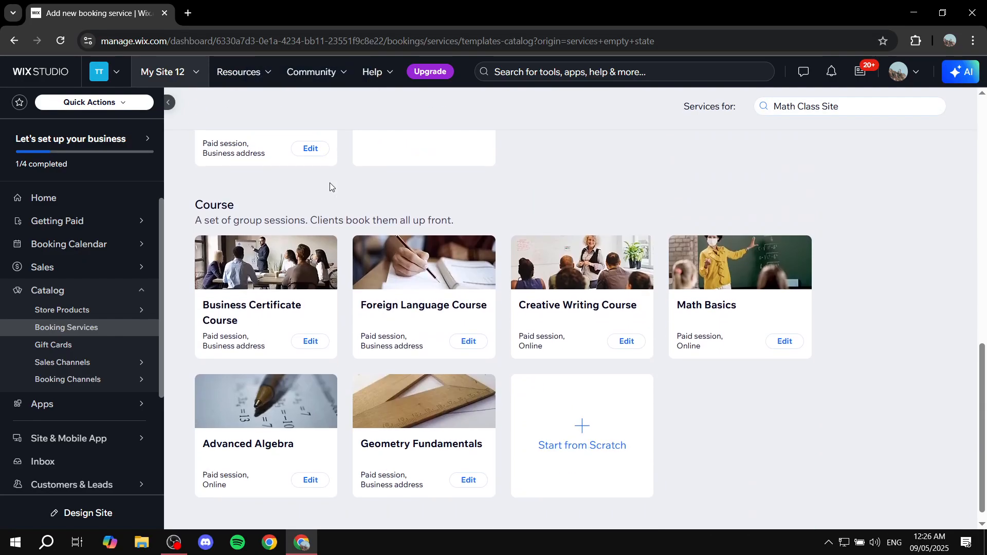
scroll(354, 180, up, 13)
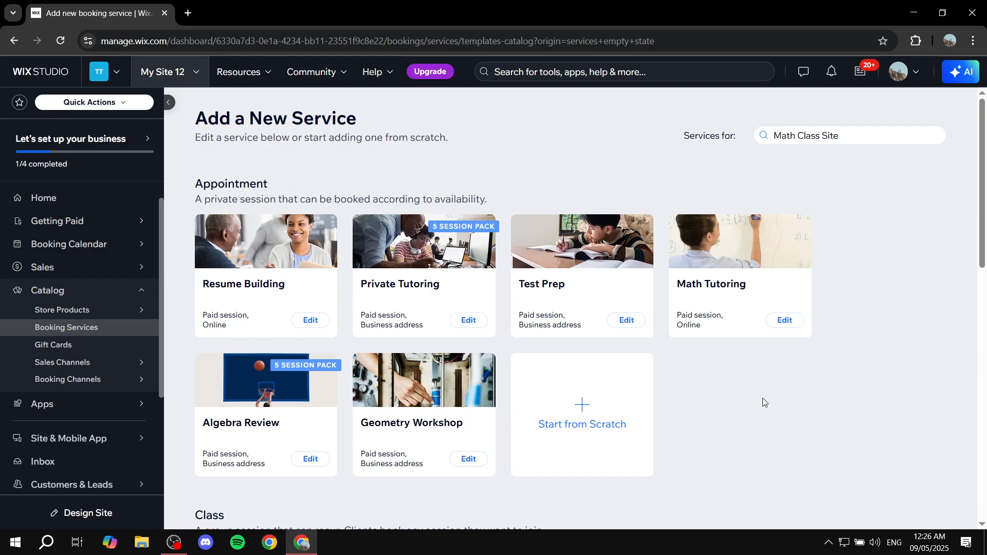
click(581, 421)
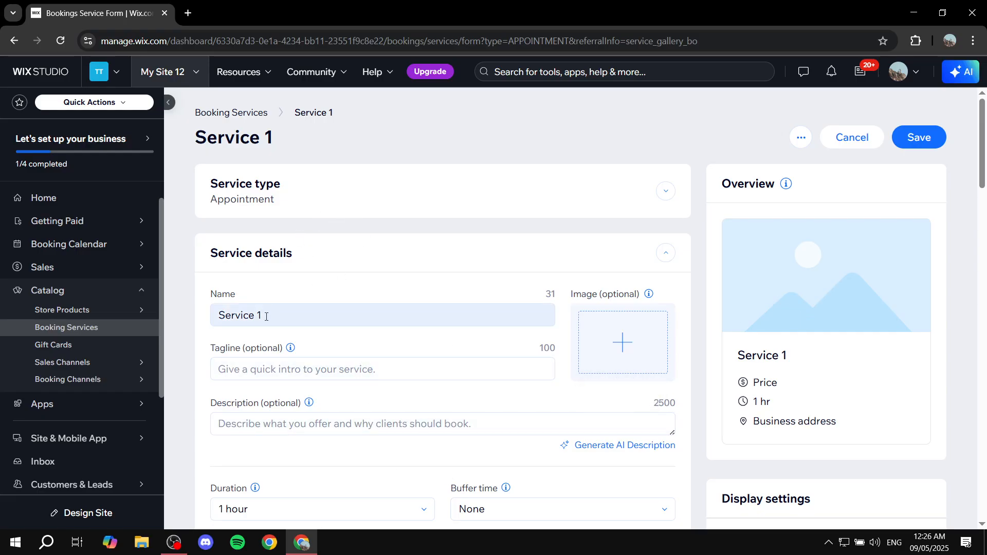
Enter "Service 1" as the name of the new appointment service.
drag(268, 316, 54, 305)
scroll(633, 223, down, 1)
scroll(632, 222, down, 1)
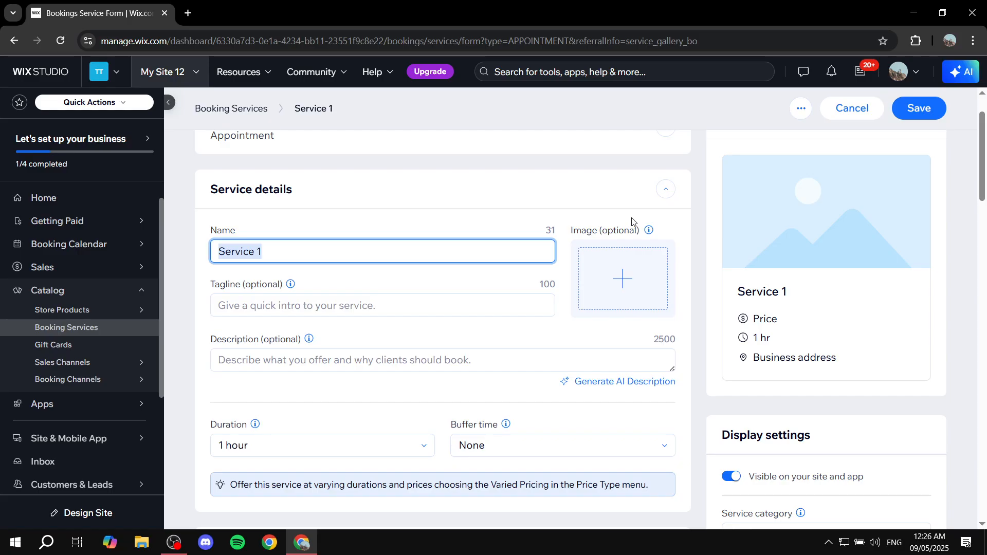
text(S)
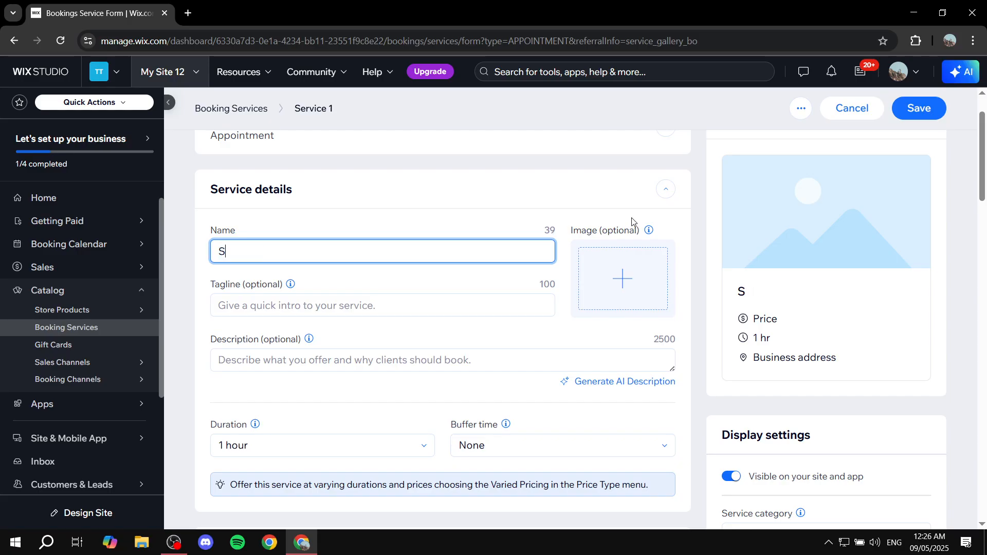
text(ervice 1)
Set the service's tagline to "Tagline" and its description to "Desc".
click(482, 309)
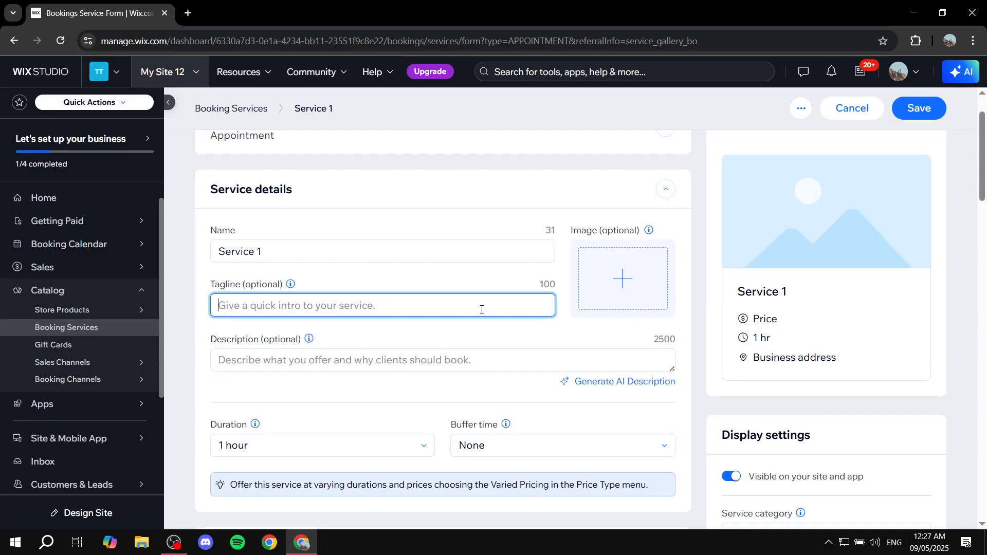
click(425, 362)
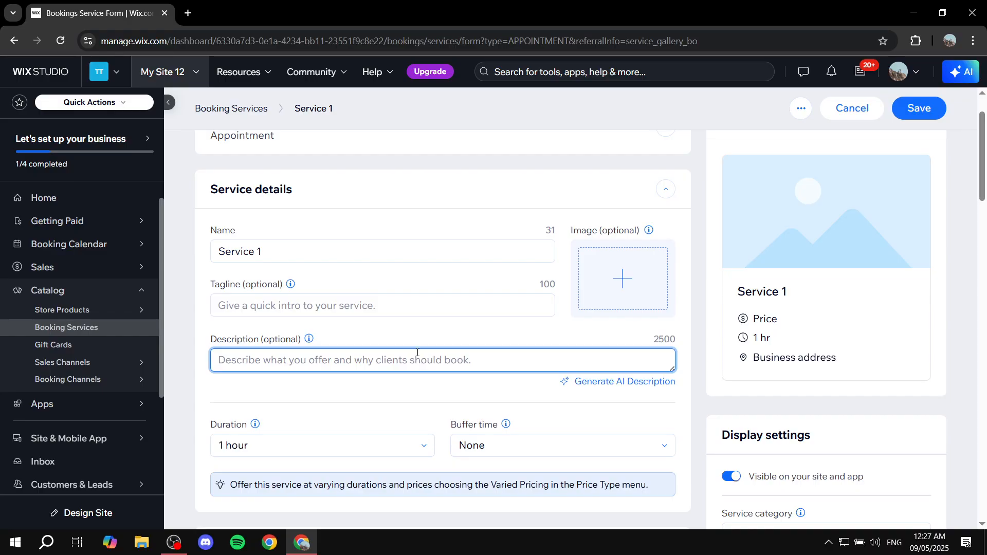
click(393, 305)
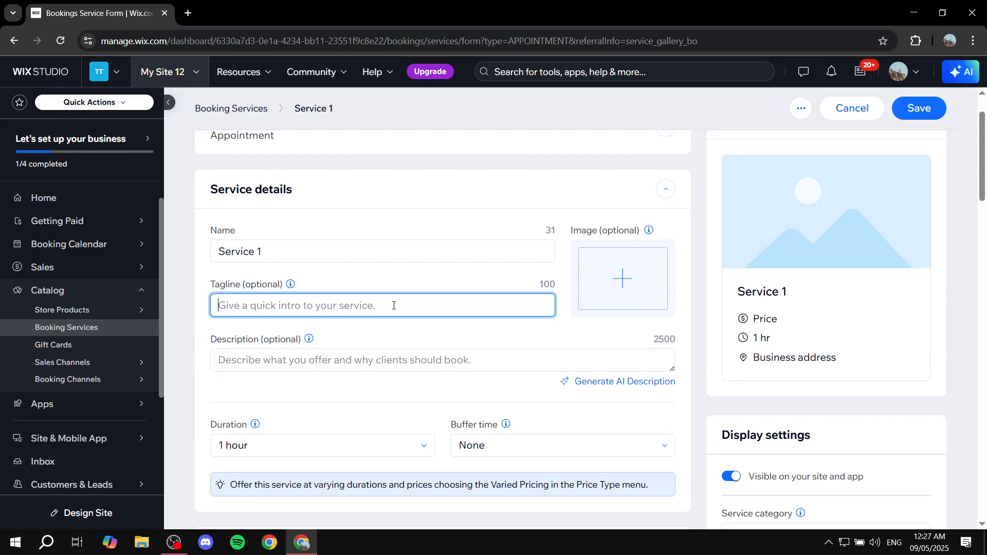
text(Tagline)
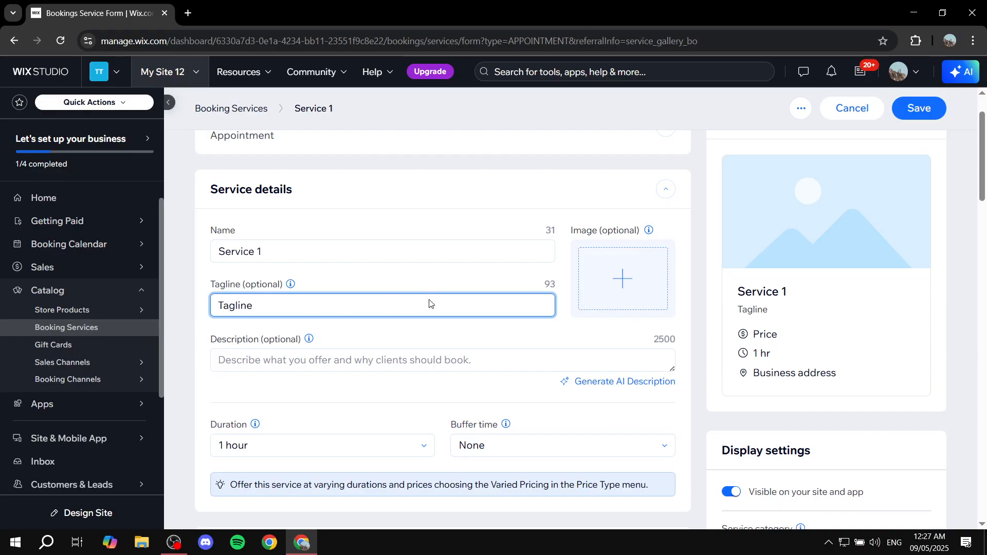
click(378, 358)
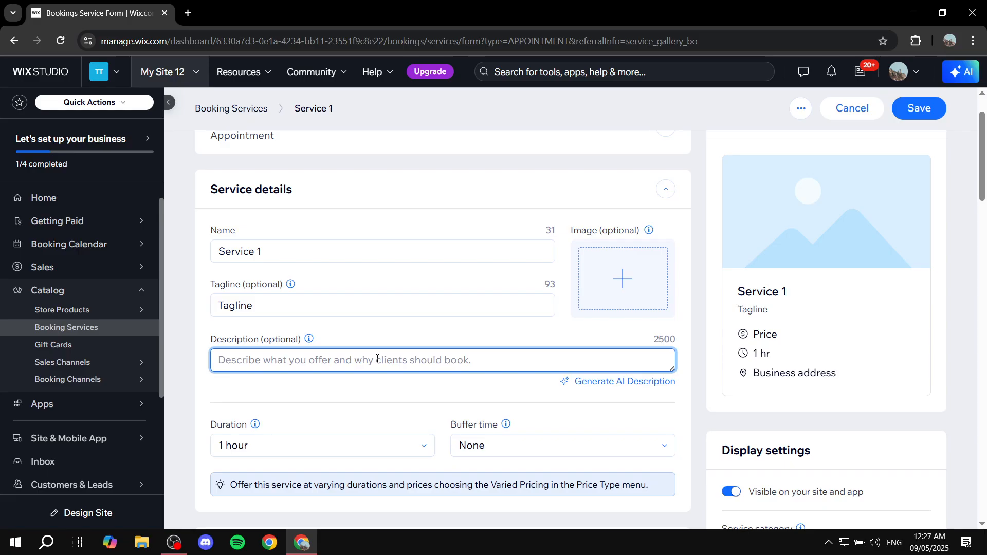
text(Desc)
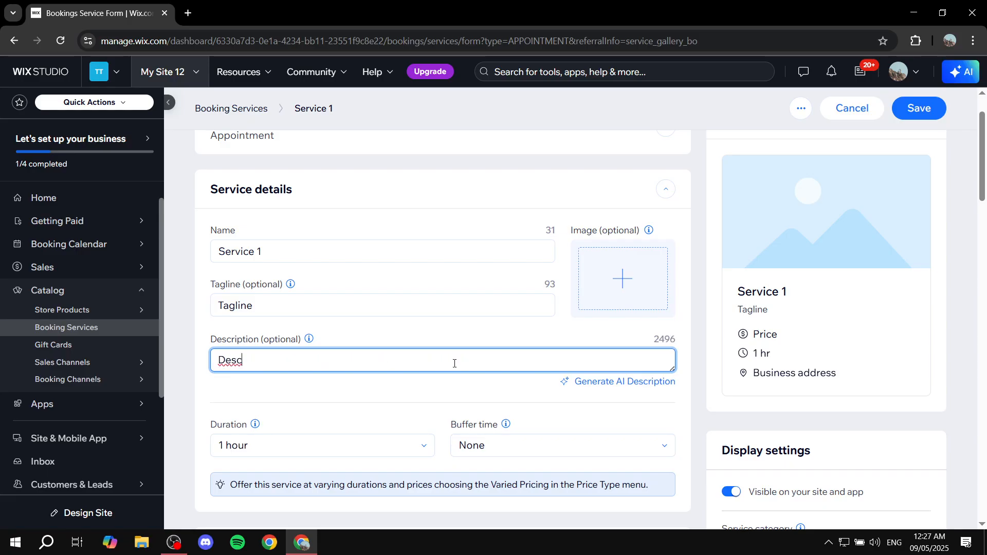
click(463, 327)
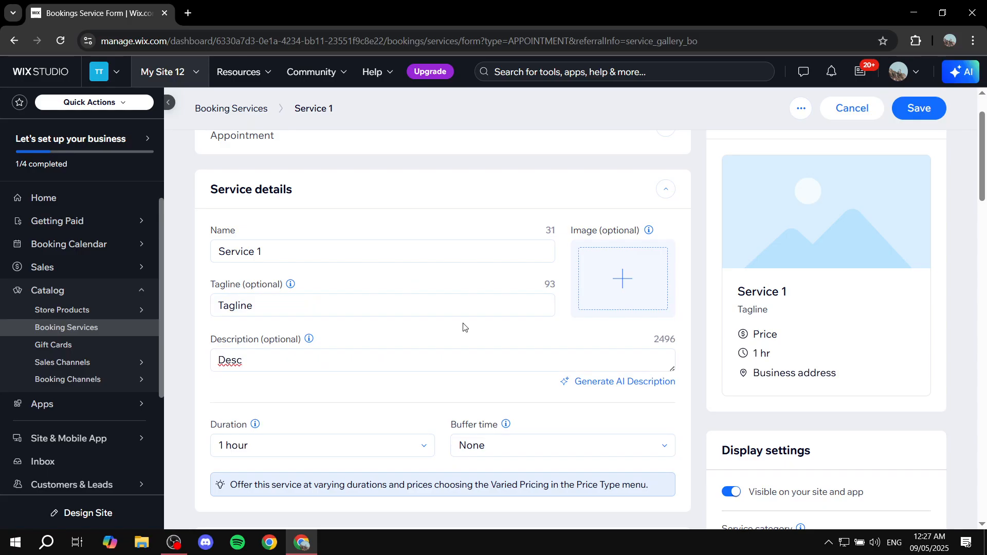
Upload Tutorial WBG.png from the computer and add it as the service's image.
click(622, 278)
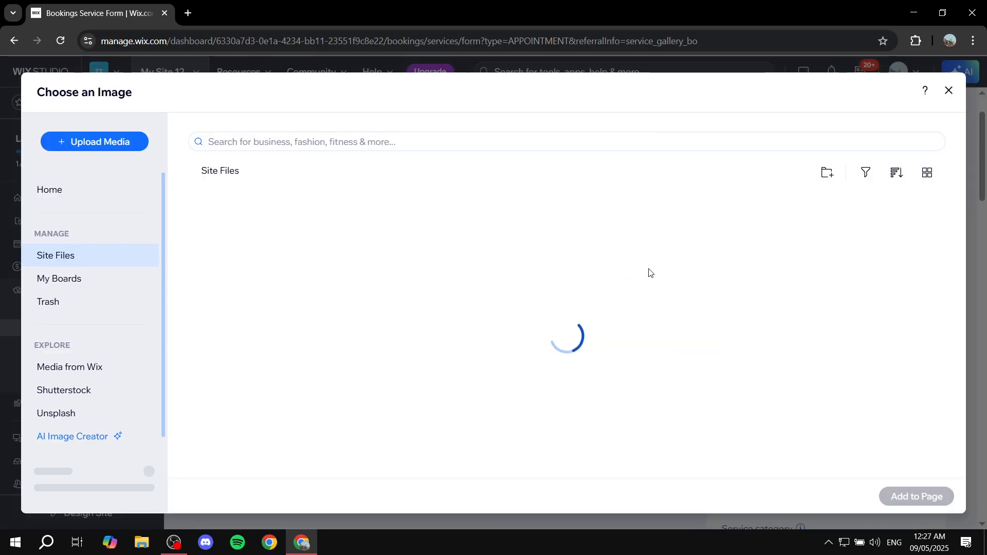
click(133, 144)
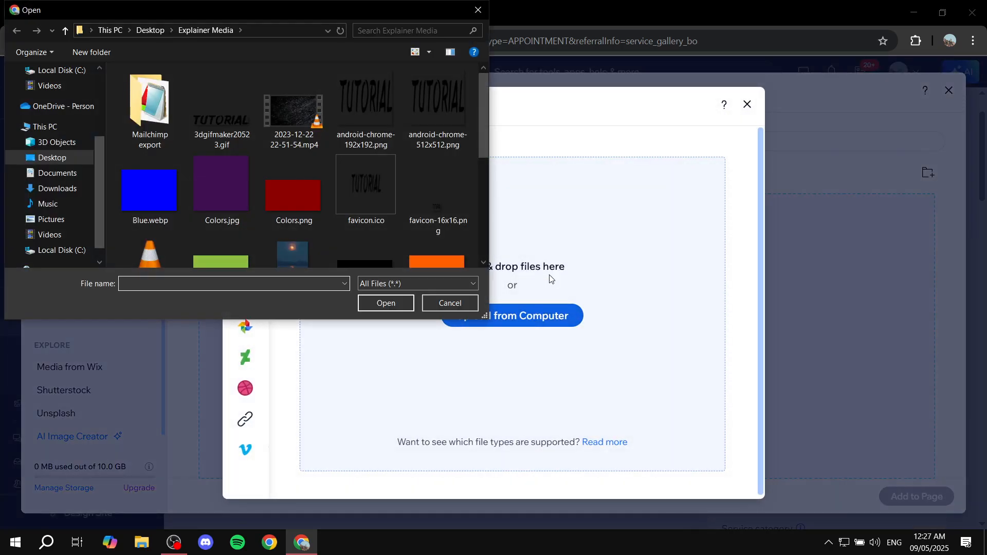
scroll(226, 178, down, 5)
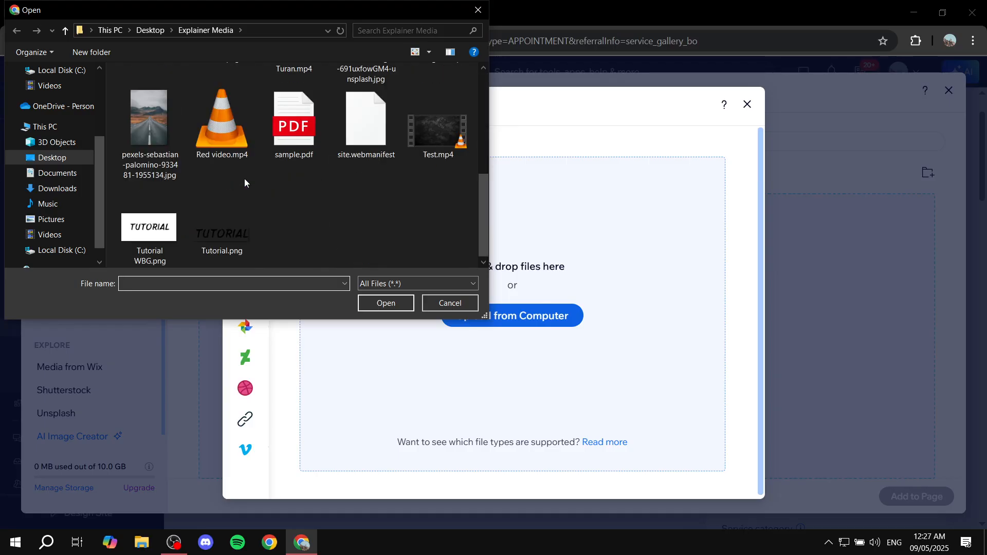
double_click(149, 229)
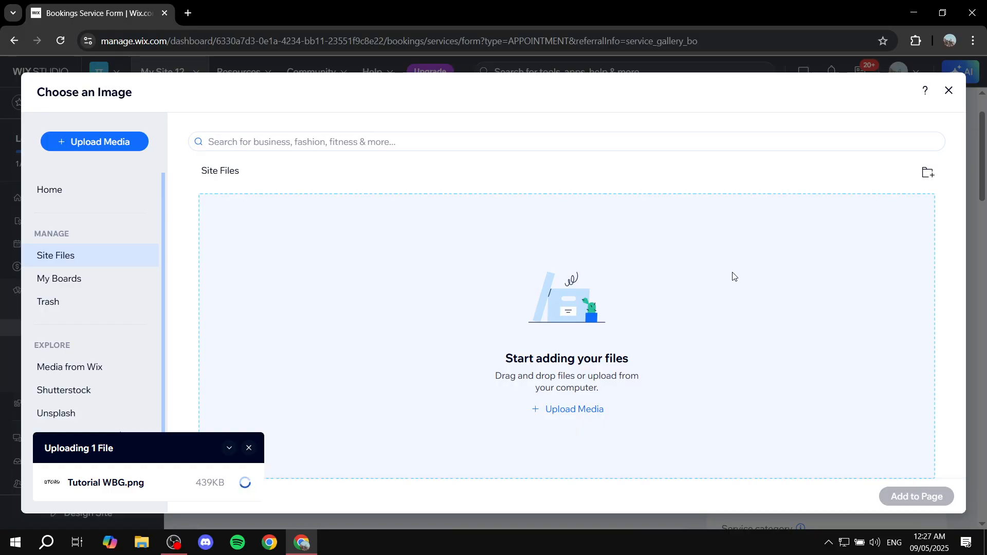
click(905, 496)
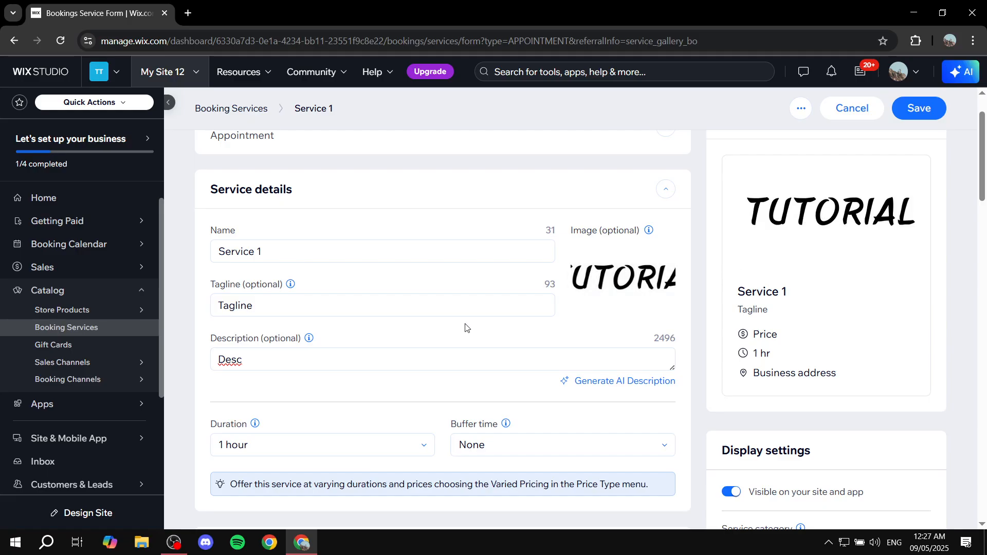
Review the available session lengths and choose 1 hour as the service's duration.
scroll(367, 343, down, 1)
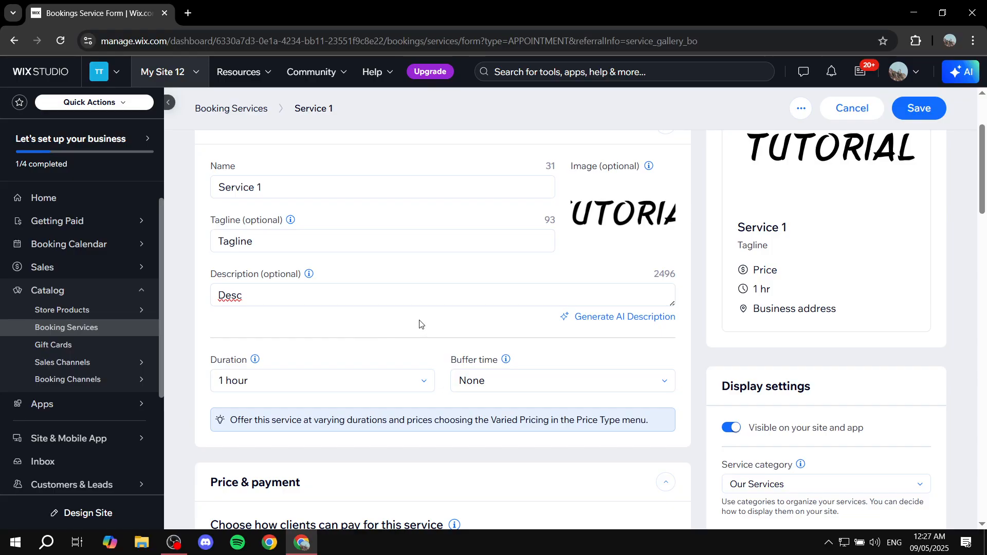
scroll(423, 324, down, 1)
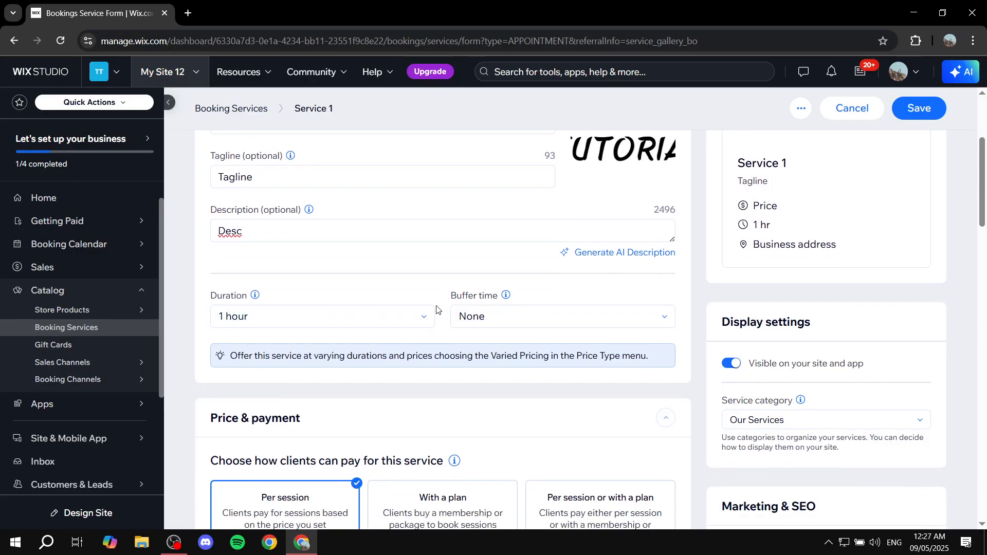
drag(209, 294, 284, 295)
click(304, 293)
click(325, 318)
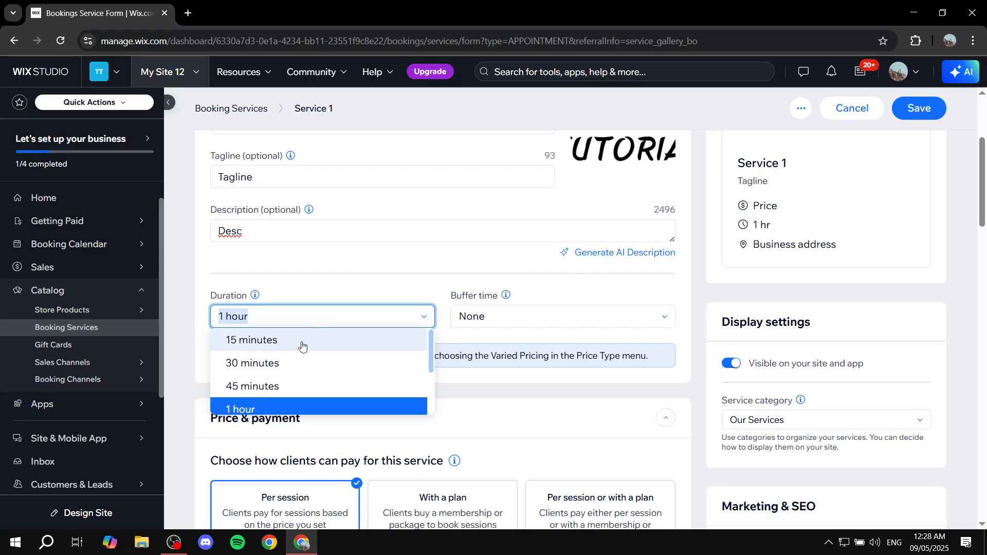
scroll(303, 339, down, 2)
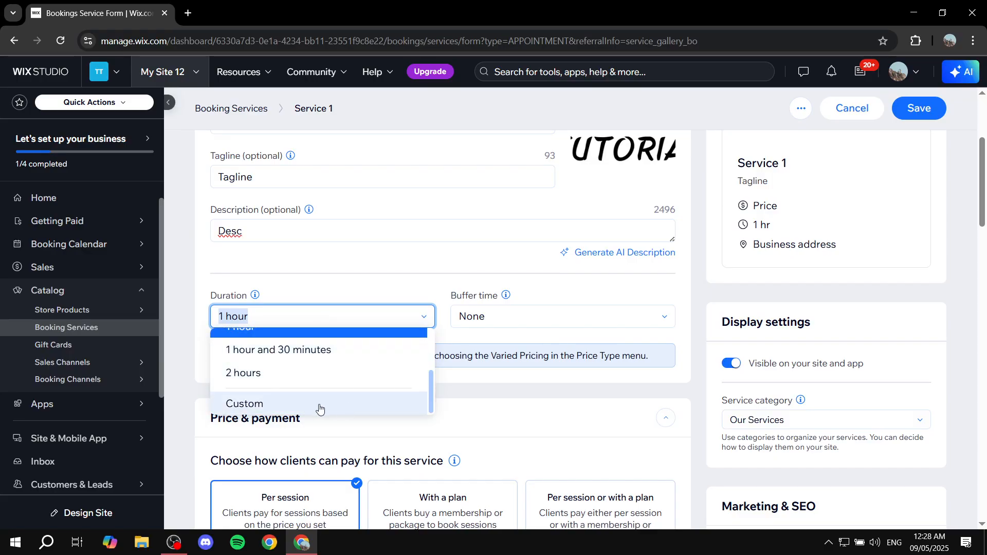
scroll(272, 406, up, 2)
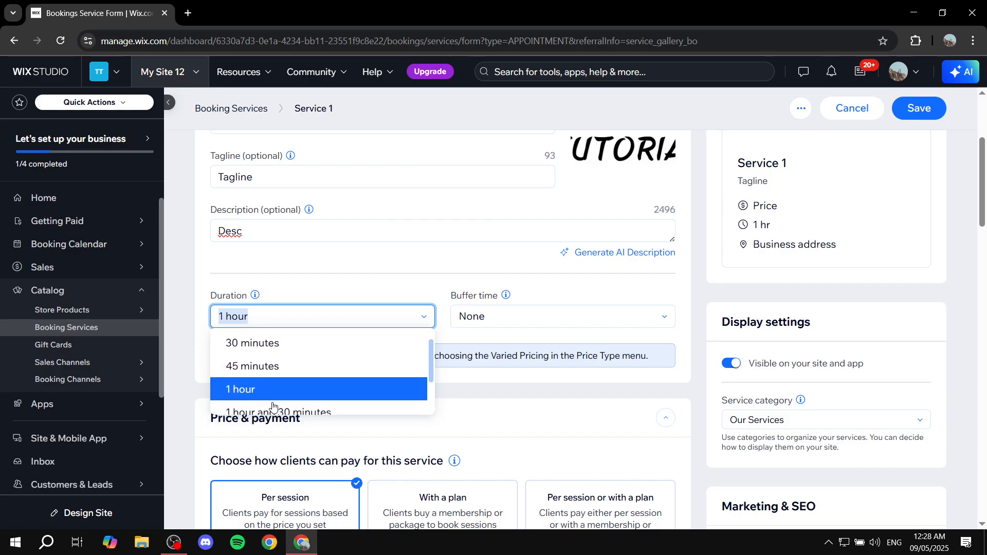
click(258, 392)
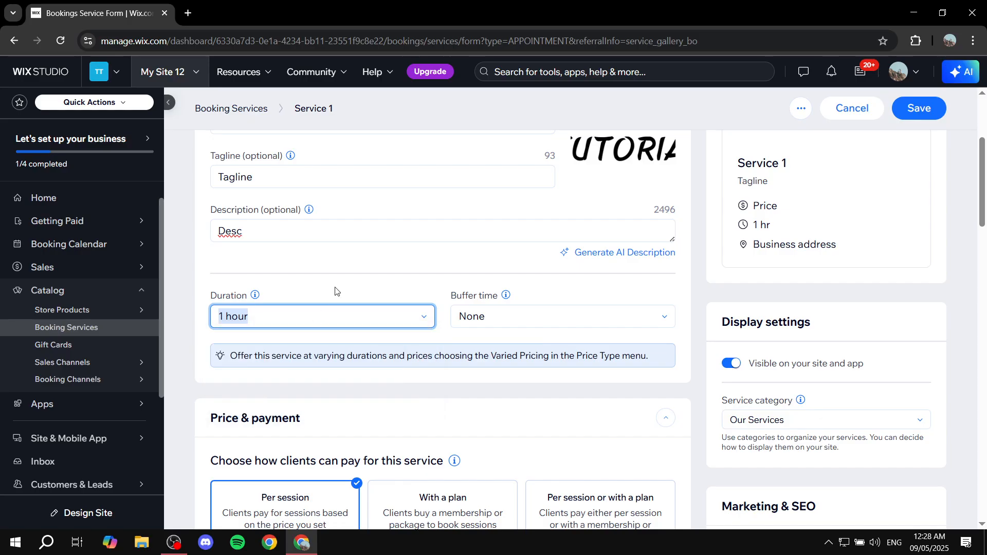
drag(337, 289, 509, 299)
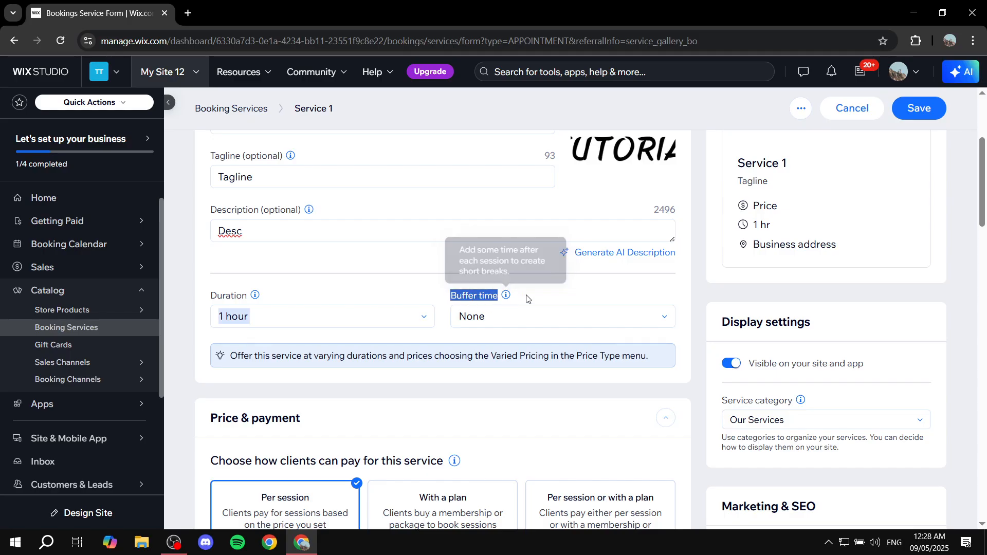
click(561, 299)
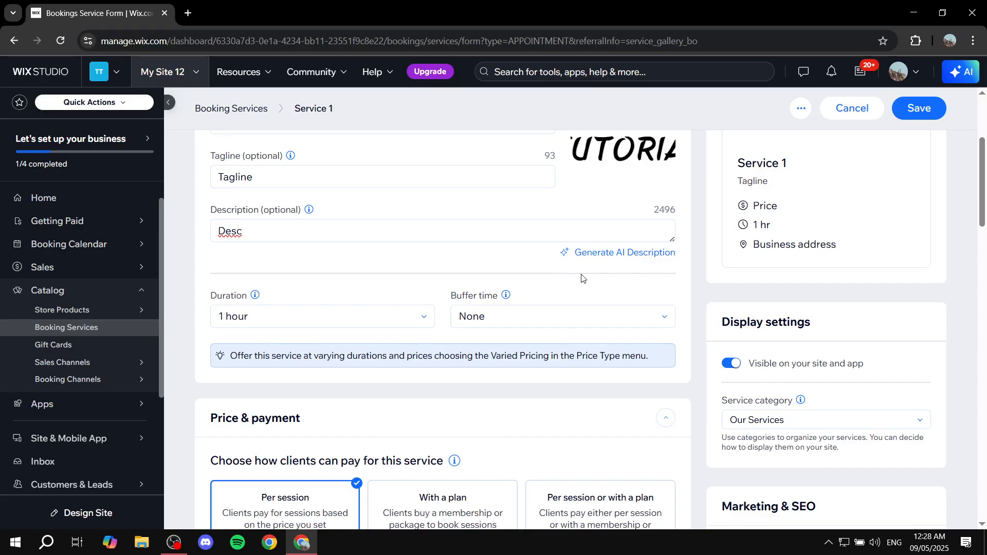
Review the available buffer times and set the service's buffer time to 10 minutes.
click(619, 319)
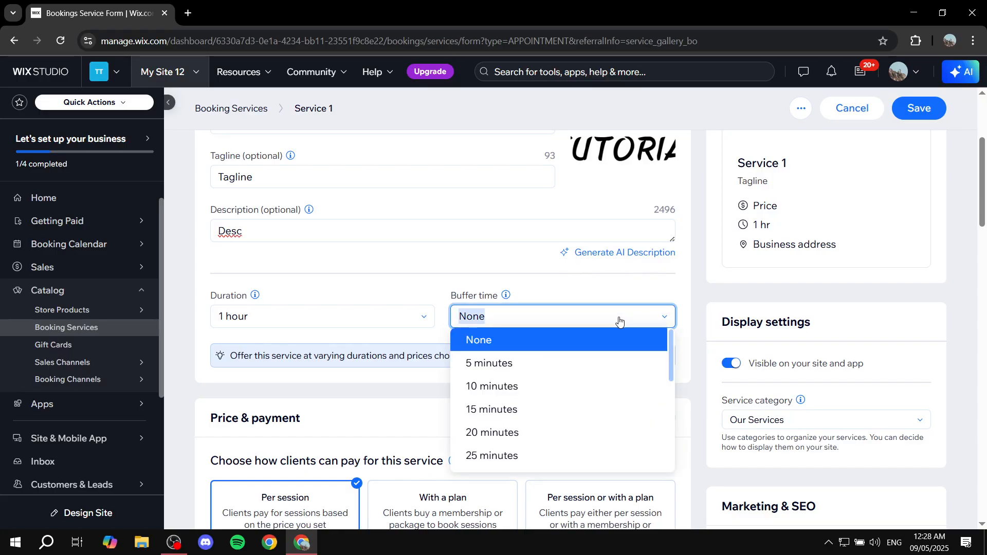
click(620, 321)
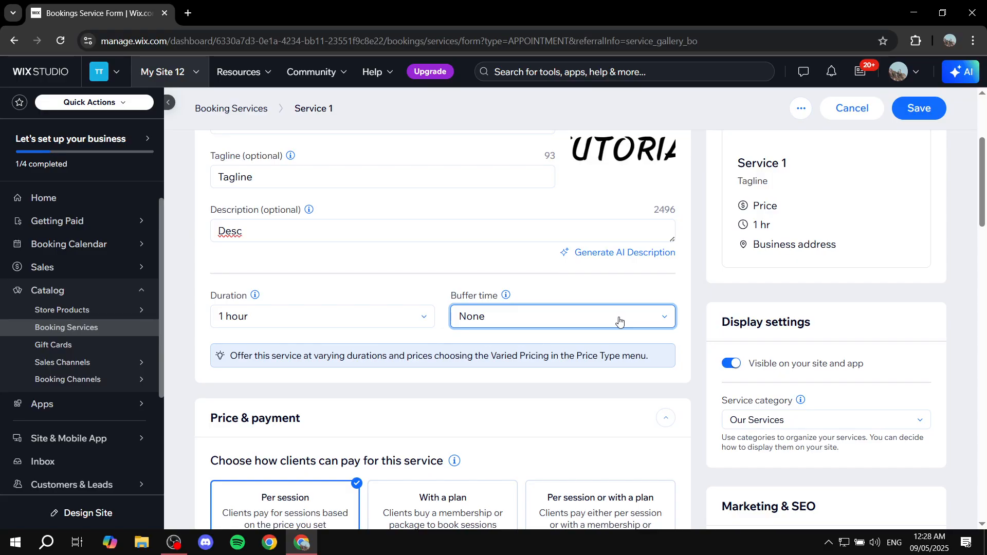
click(619, 321)
click(533, 386)
click(546, 270)
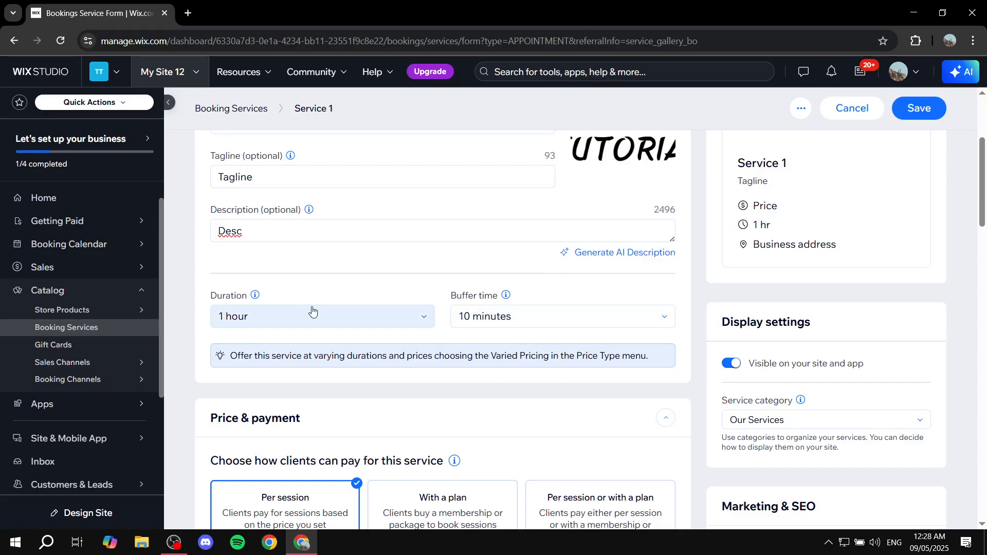
Examine the ways clients can pay in the Price & payment section: per session, with a plan, or either.
scroll(372, 308, down, 3)
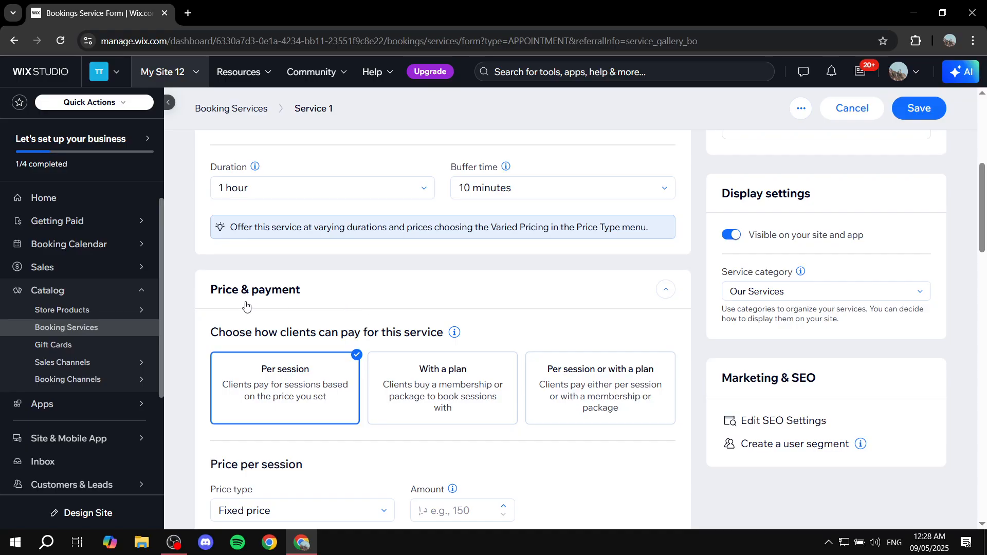
drag(210, 297, 323, 295)
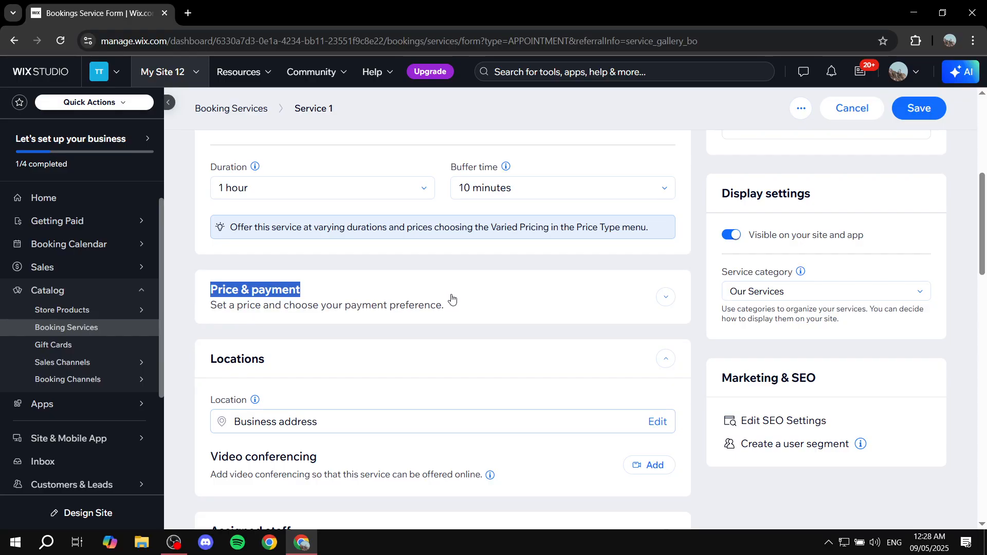
click(554, 301)
scroll(579, 300, down, 1)
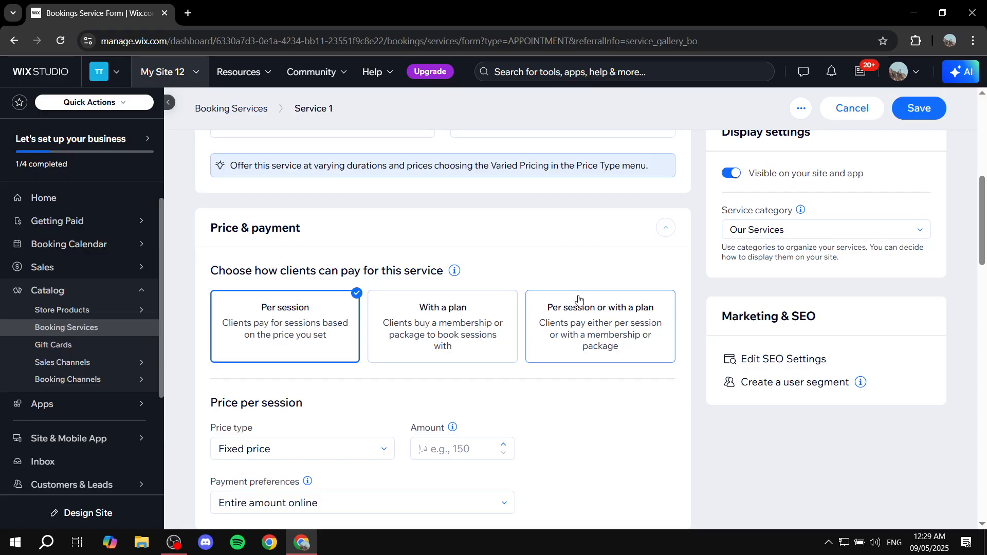
mouse_move(455, 272)
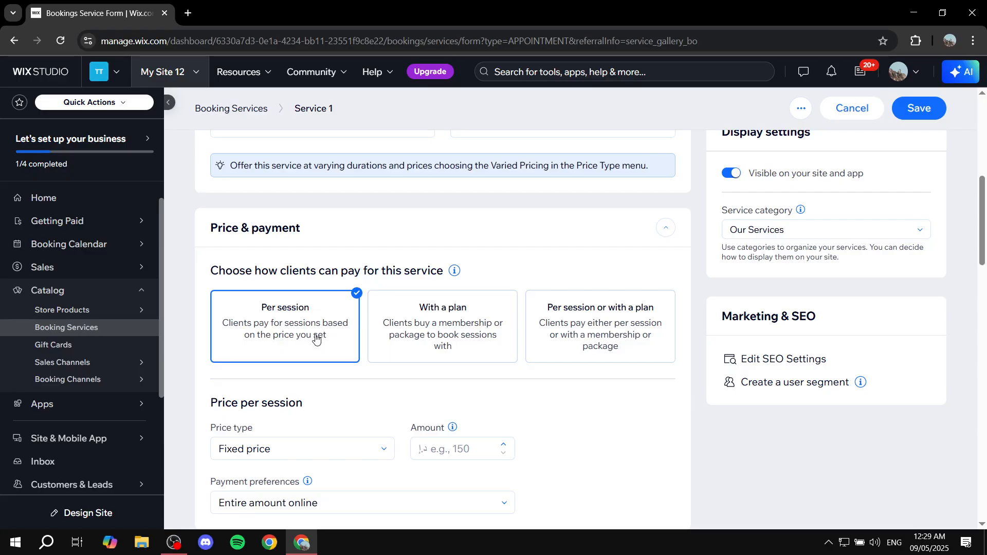
scroll(460, 311, down, 2)
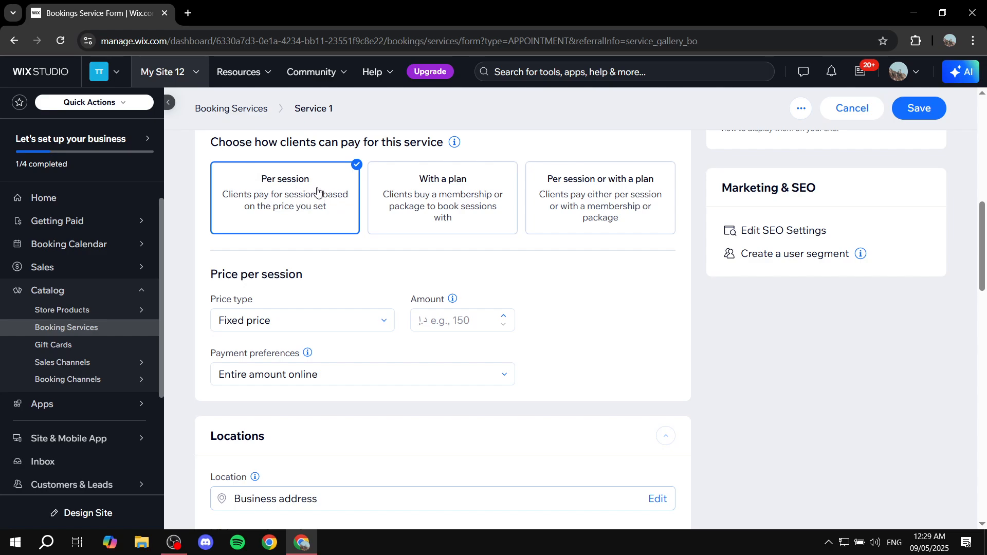
scroll(315, 205, down, 1)
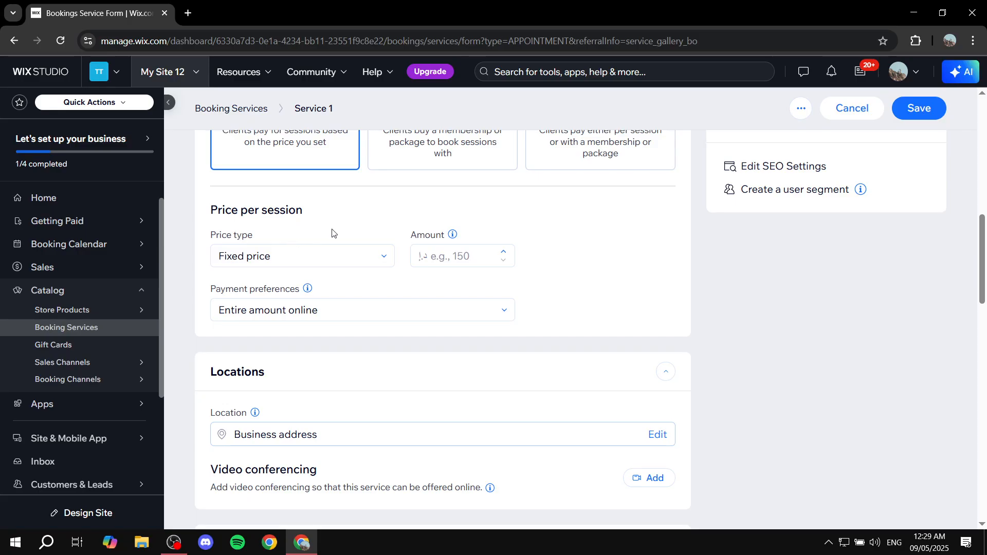
Review the price types, keep Fixed price and set the amount per session to 150.
click(320, 252)
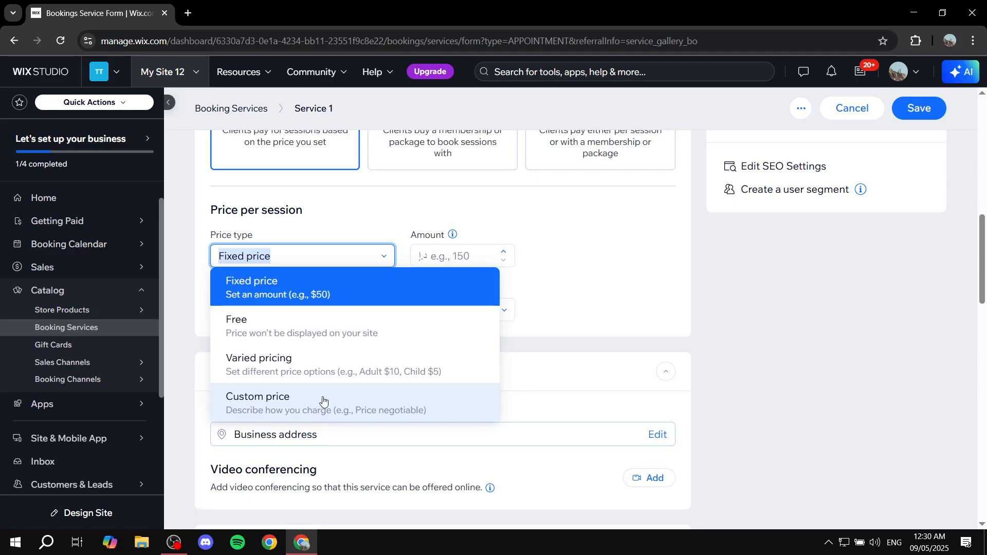
click(311, 291)
click(478, 256)
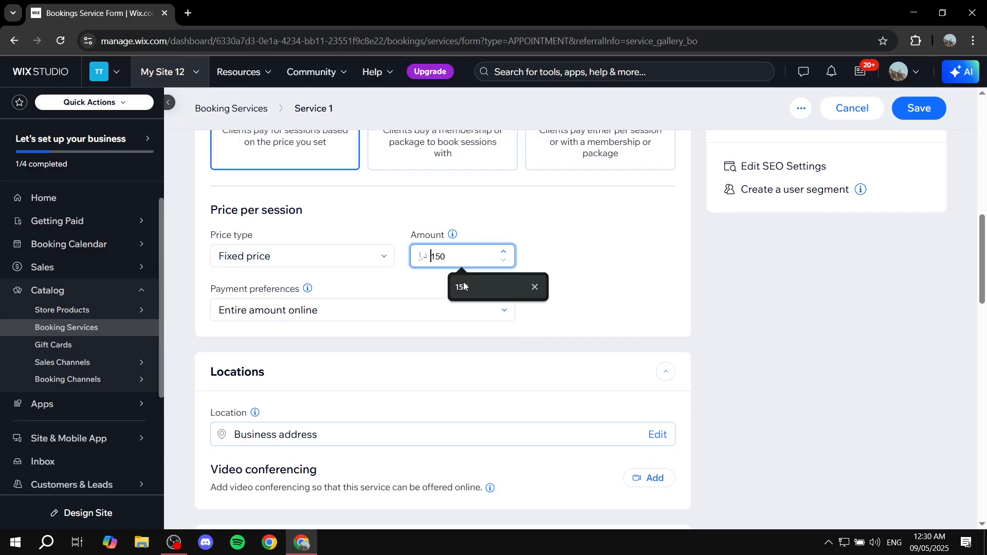
click(464, 282)
click(510, 241)
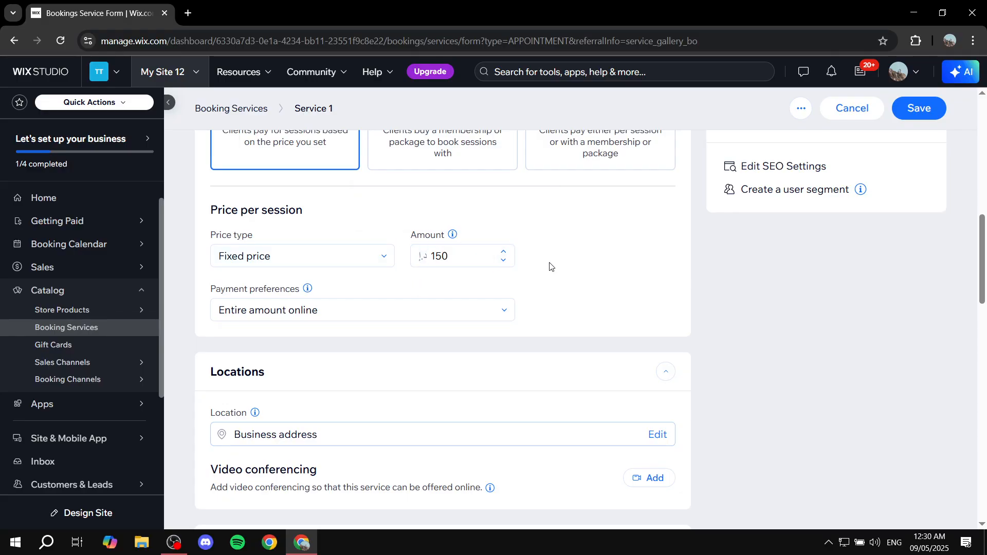
Try the payment preference "Entire amount in person" and switch it back to "Entire amount online".
scroll(540, 257, down, 1)
drag(217, 232, 316, 230)
click(342, 225)
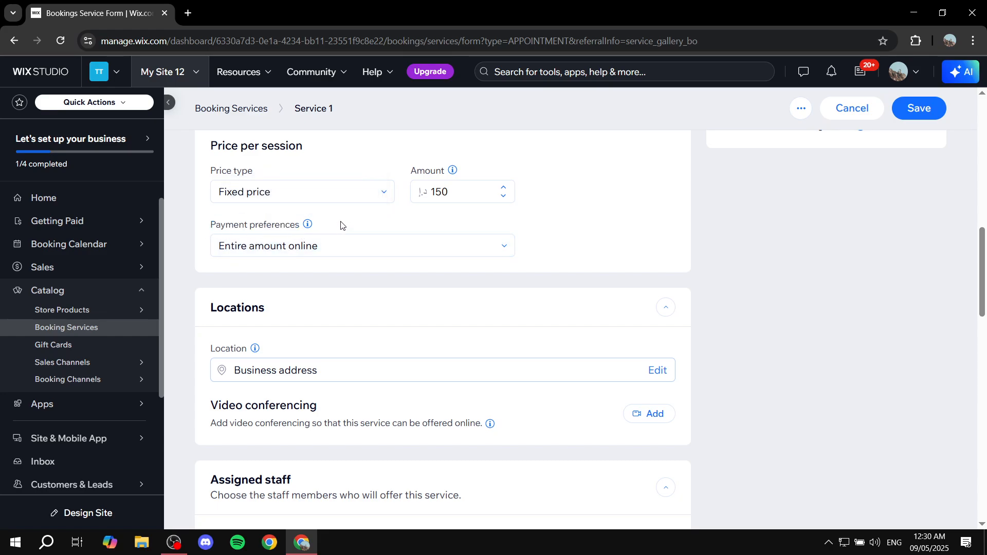
click(363, 248)
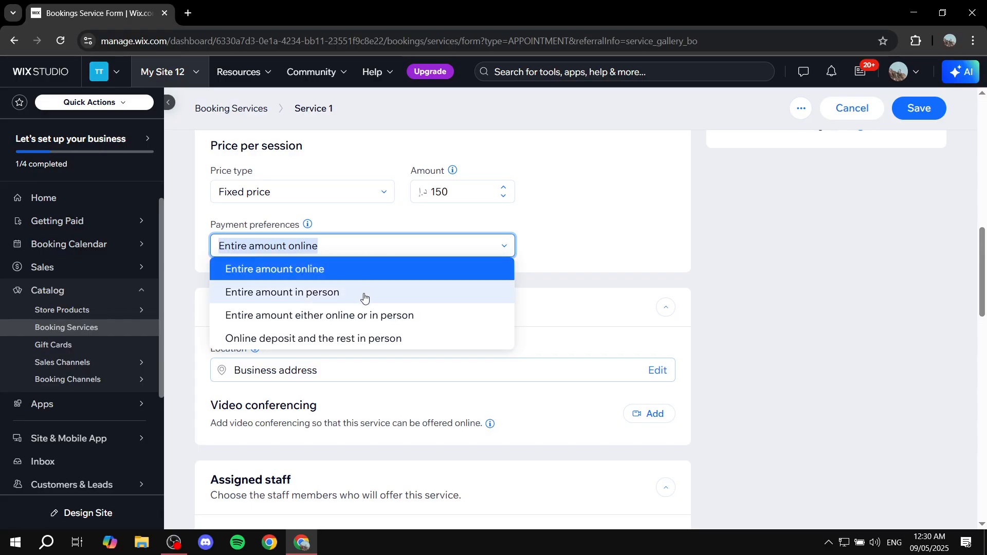
click(365, 299)
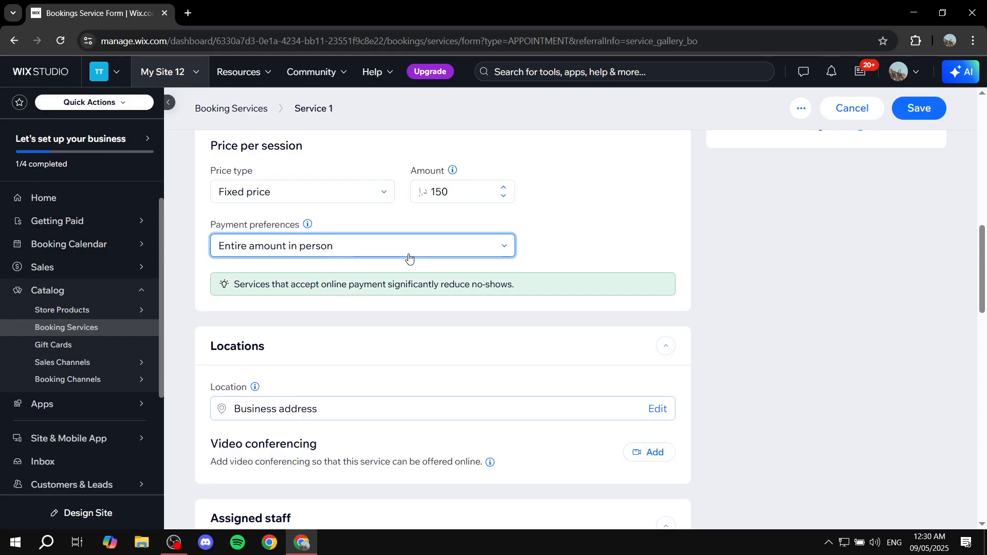
click(409, 257)
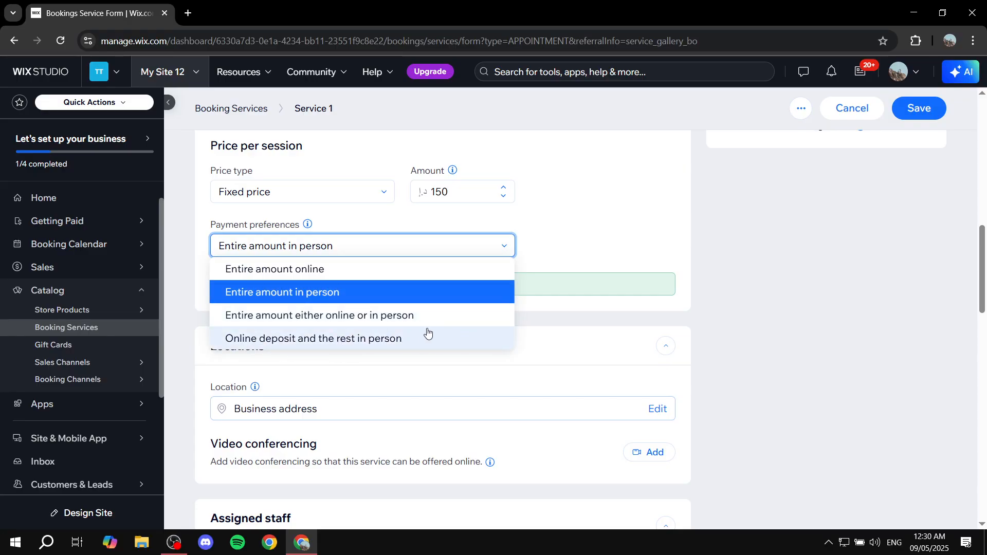
click(315, 271)
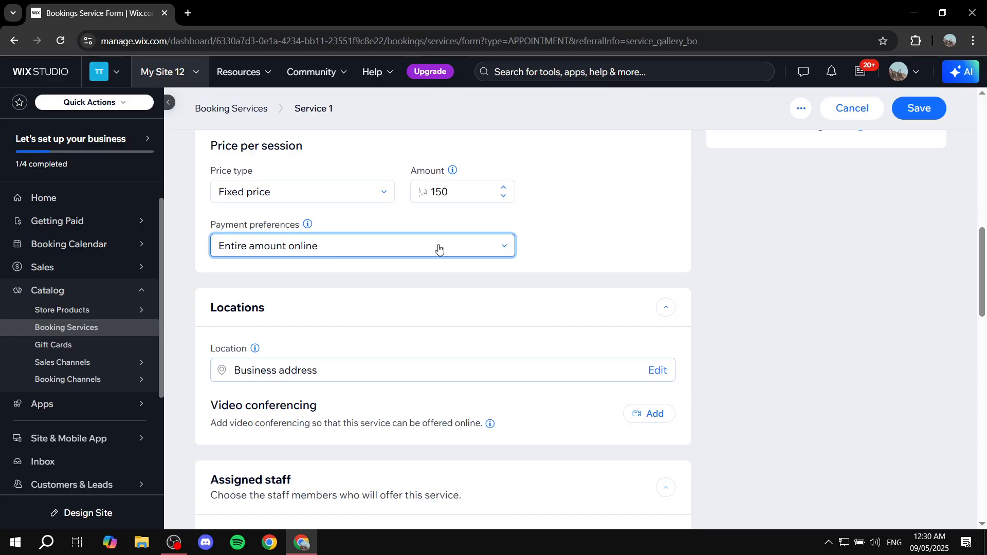
Try to edit the service's location and to add video conferencing, cancelling both.
scroll(436, 248, down, 3)
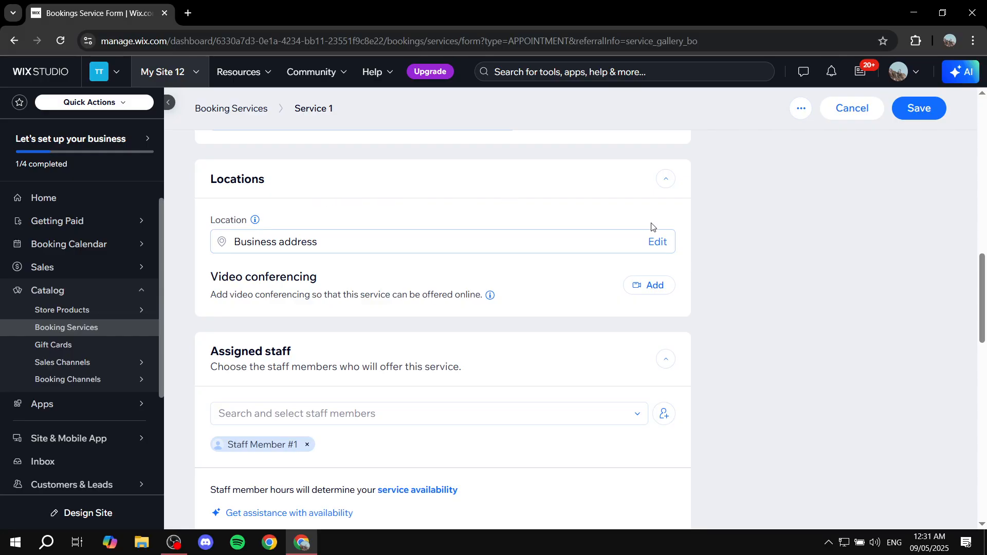
click(658, 241)
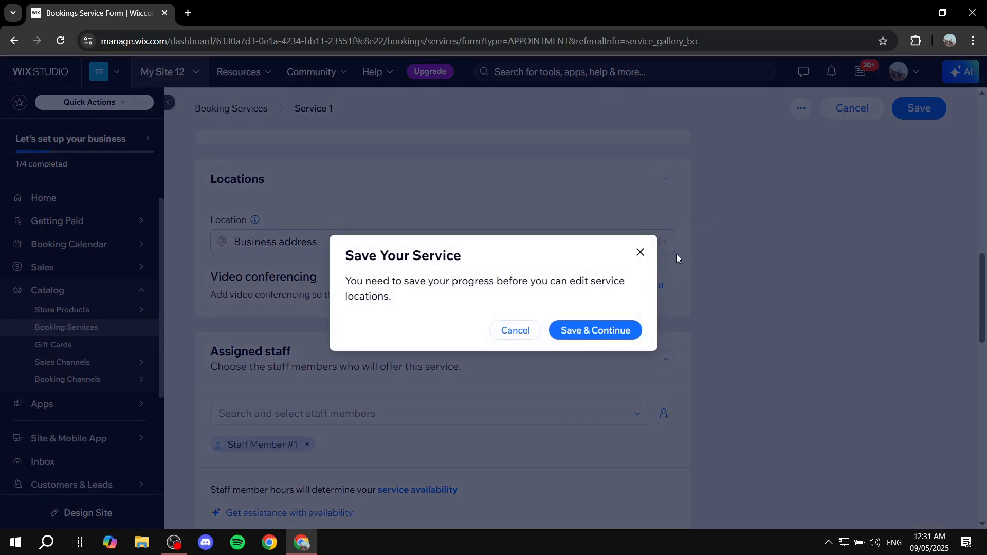
click(640, 253)
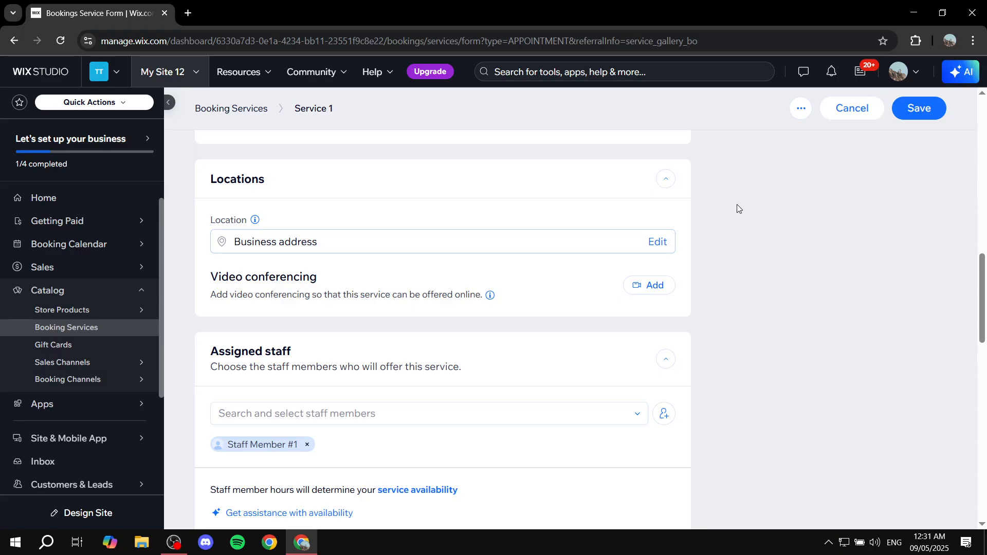
drag(209, 282, 339, 274)
click(650, 286)
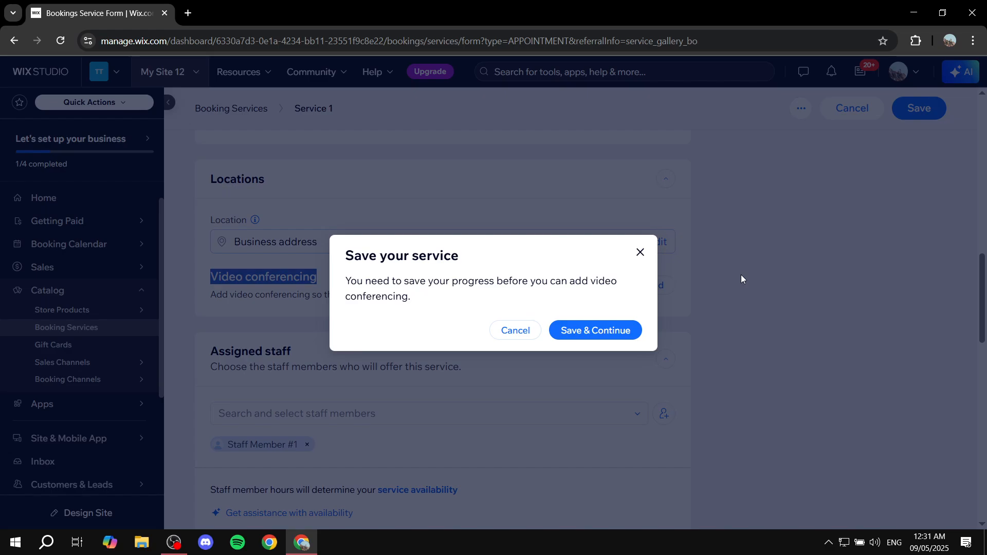
click(768, 341)
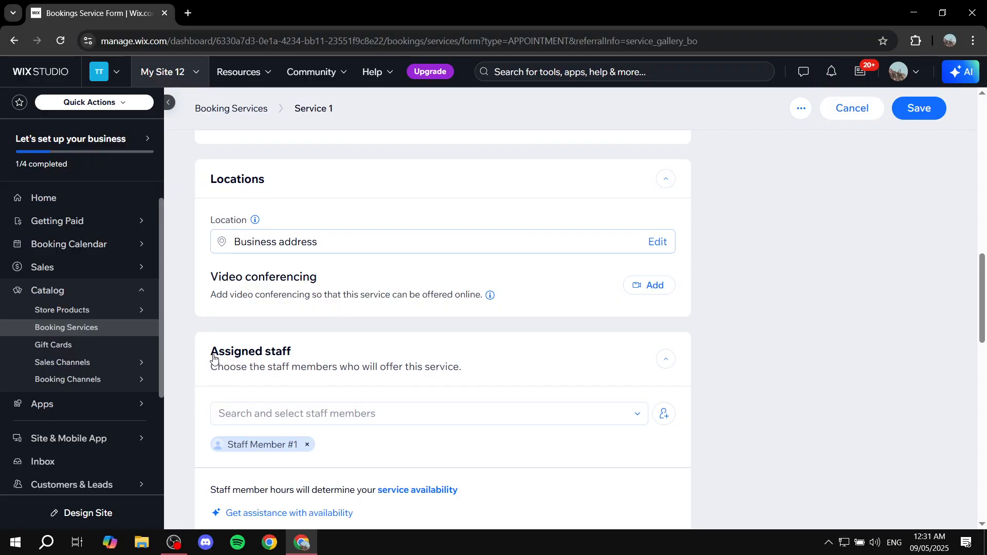
Examine the service's assigned staff, resources and rooms, images and booking preferences, collapsing the Resources & rooms section.
drag(204, 352, 302, 355)
click(319, 345)
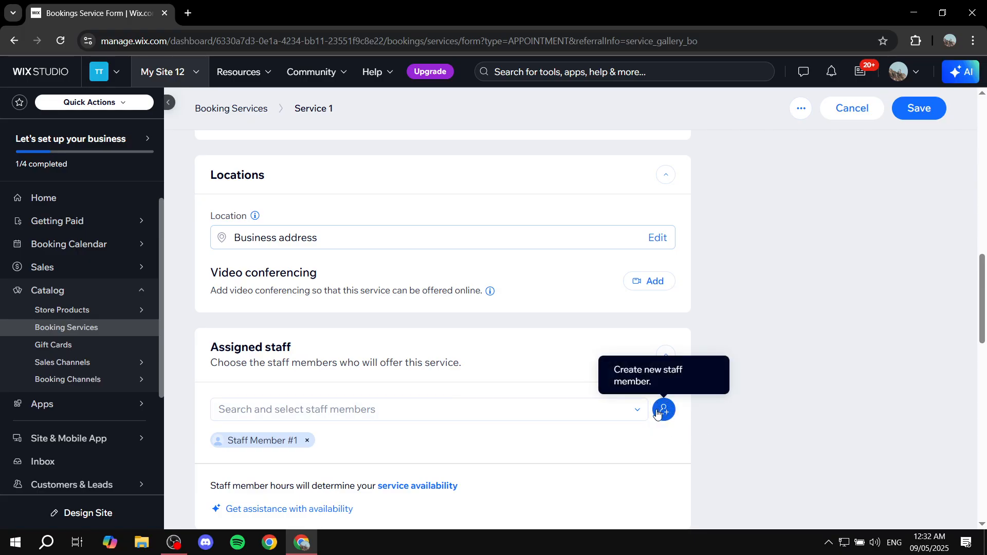
scroll(745, 363, down, 4)
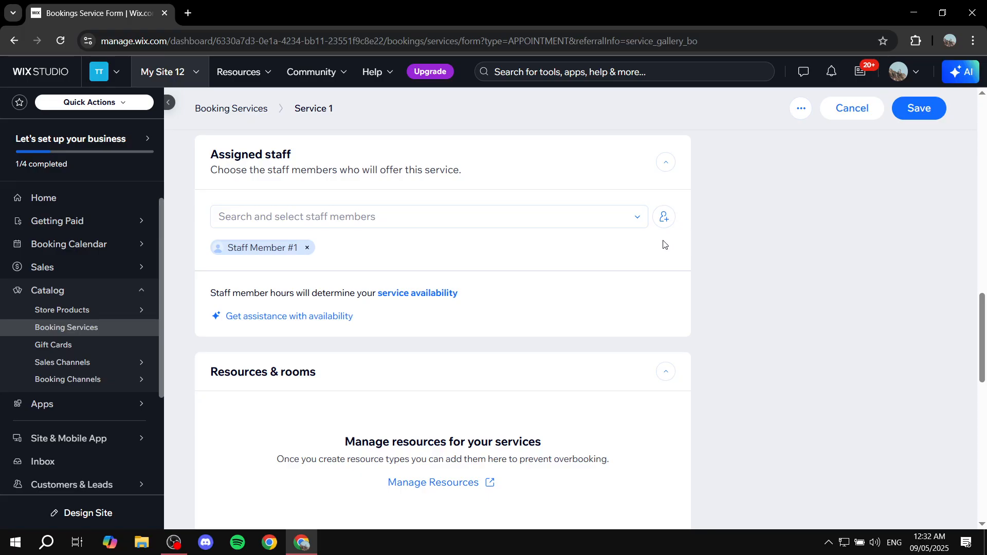
click(533, 368)
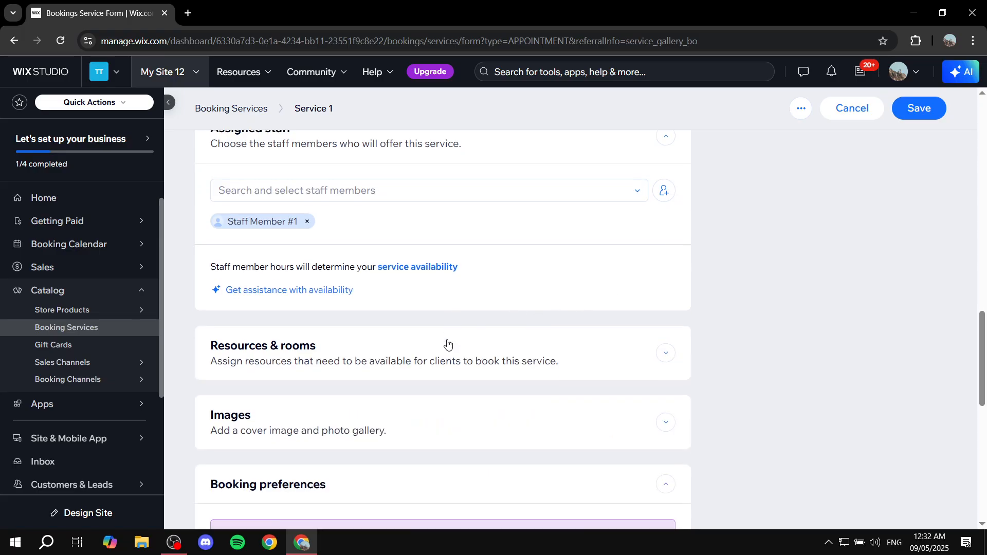
scroll(300, 311, down, 3)
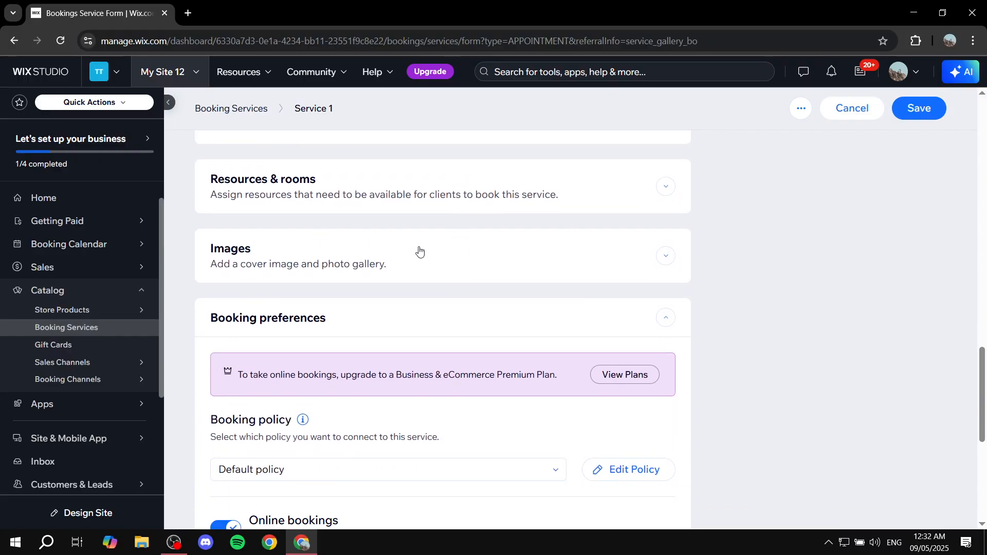
scroll(436, 257, down, 5)
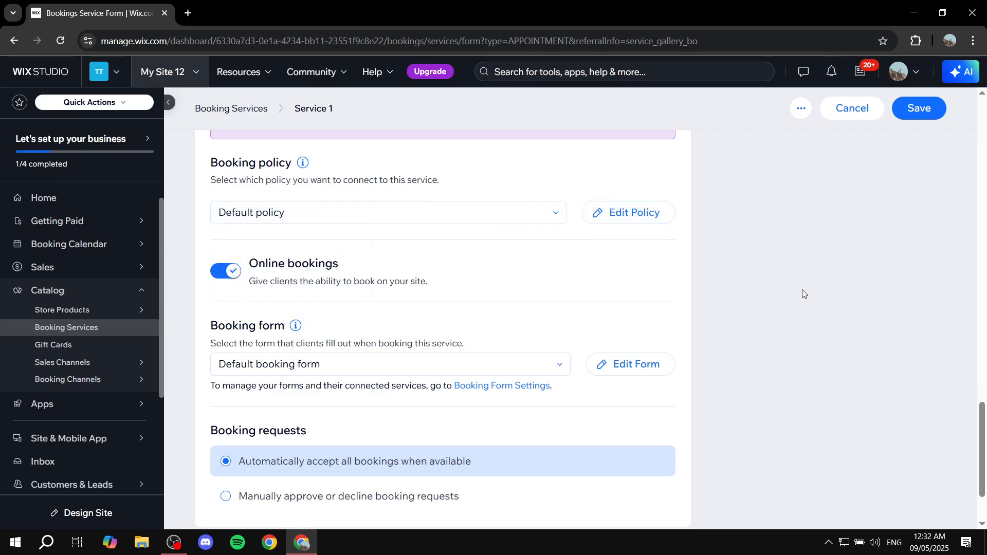
scroll(800, 291, down, 2)
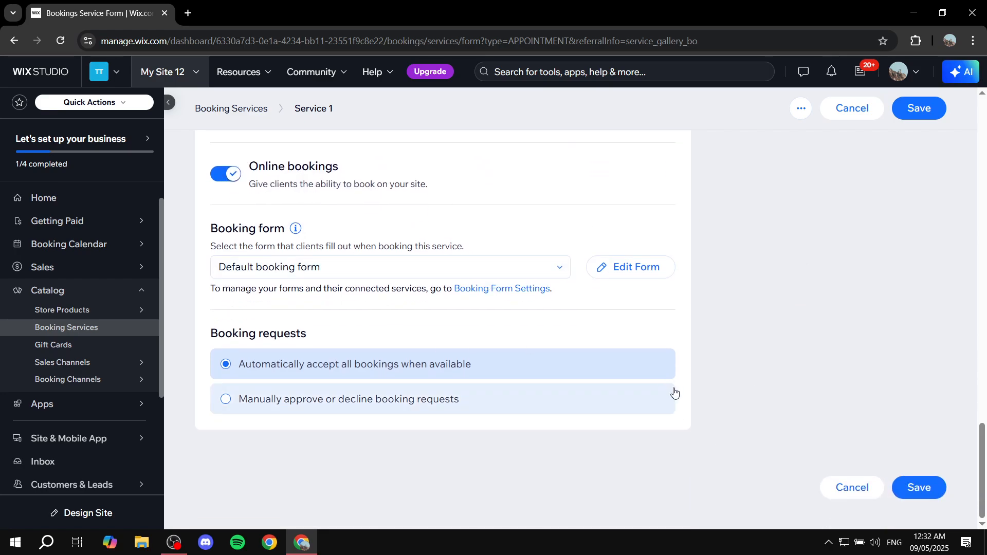
scroll(645, 406, up, 10)
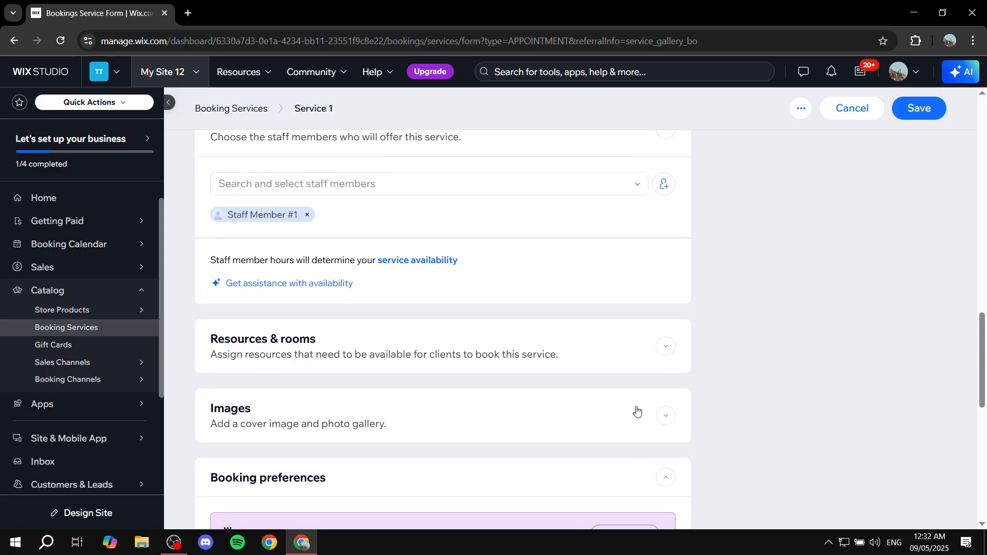
Save the new service, dismiss the upgrade offer and open the Booking Calendar.
click(919, 108)
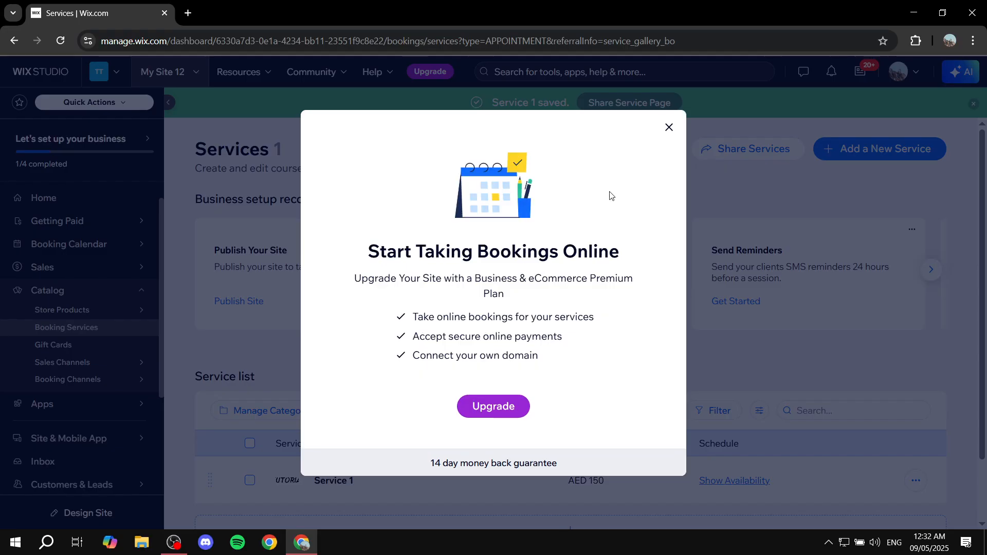
click(669, 129)
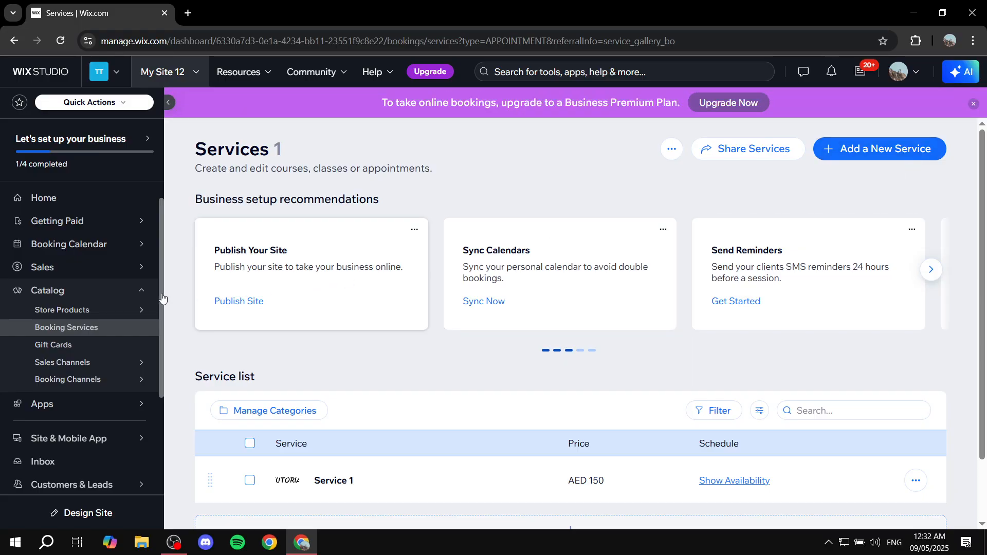
mouse_move(70, 247)
click(191, 216)
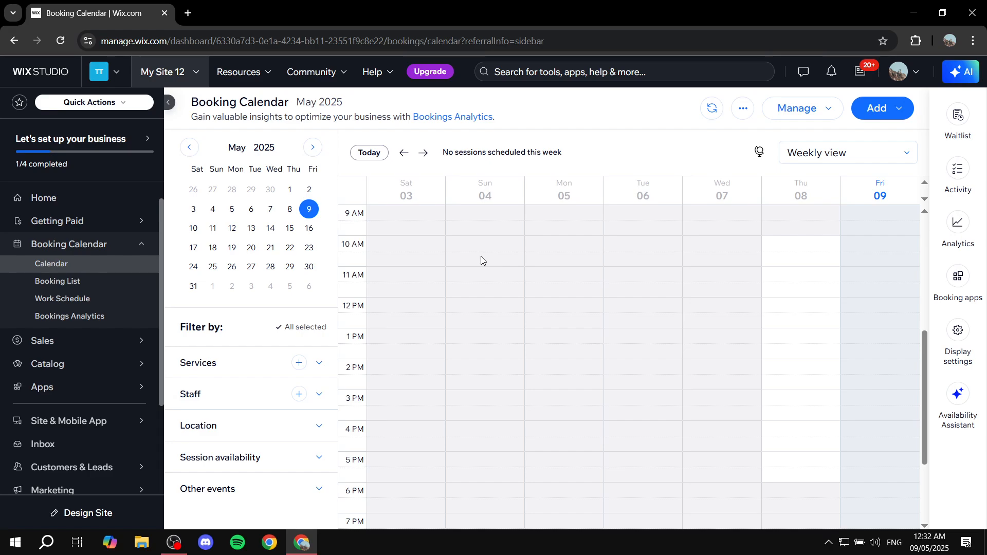
Open the site in the Wix Website Editor and preview its Book Online page.
click(141, 423)
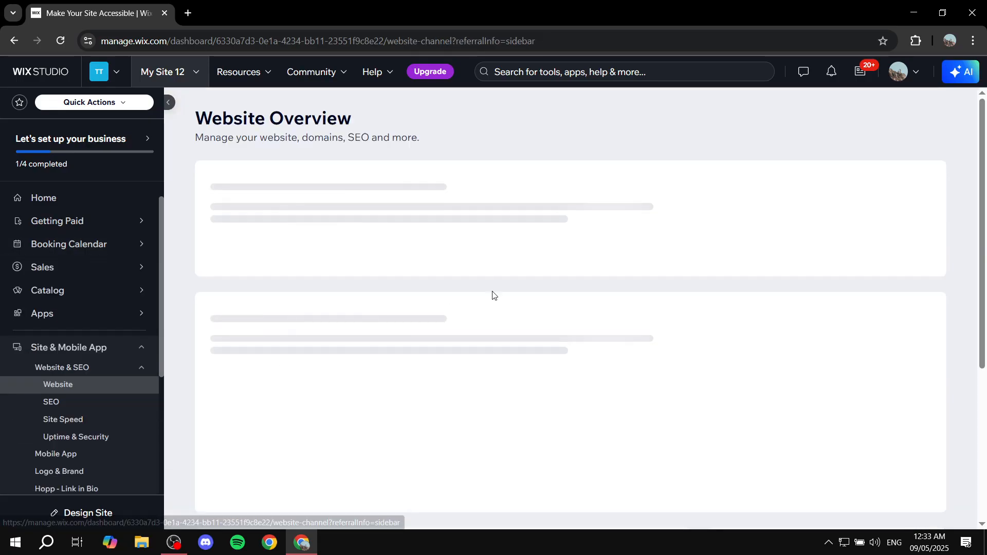
click(906, 114)
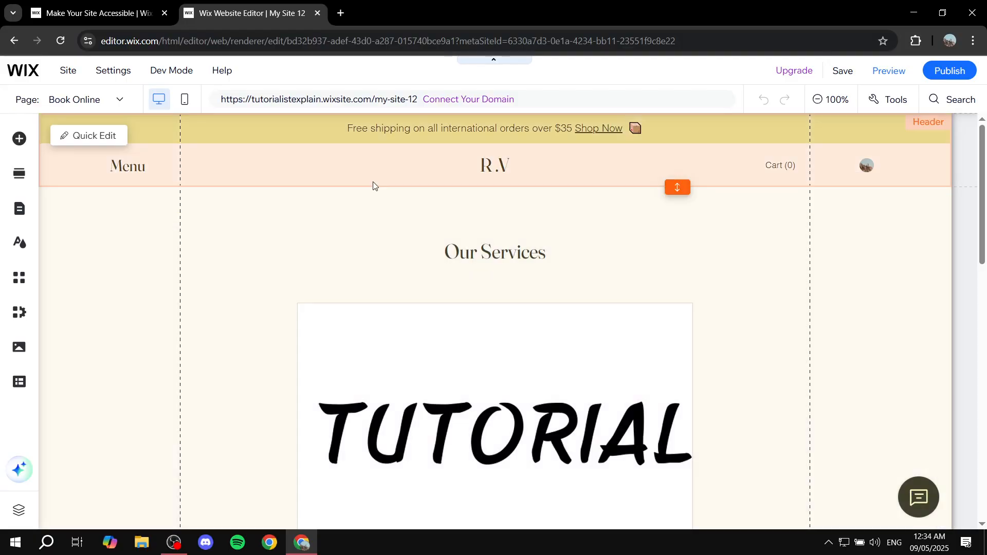
click(879, 71)
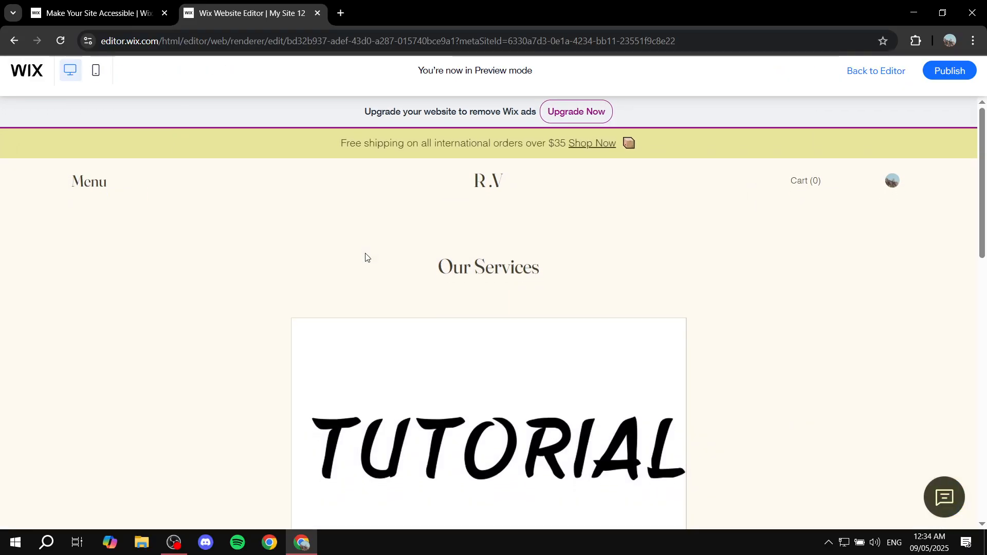
Open the scheduling page of Service 1 from the previewed Our Services page.
scroll(684, 242, down, 2)
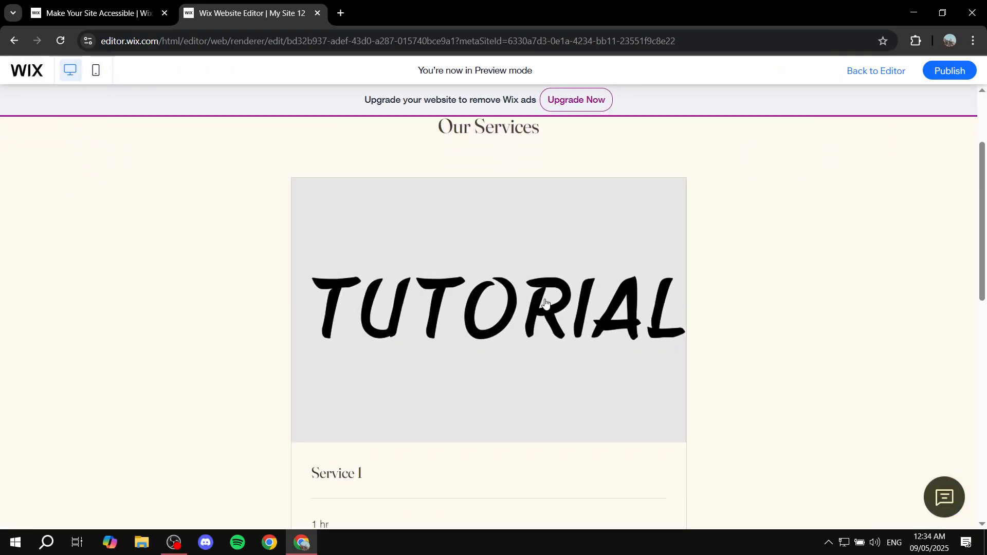
scroll(519, 317, down, 1)
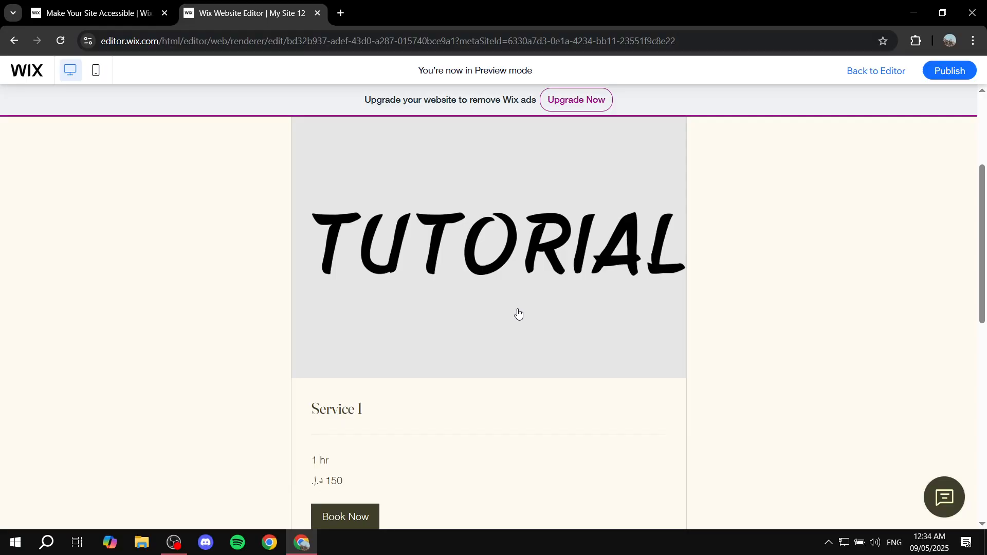
click(347, 516)
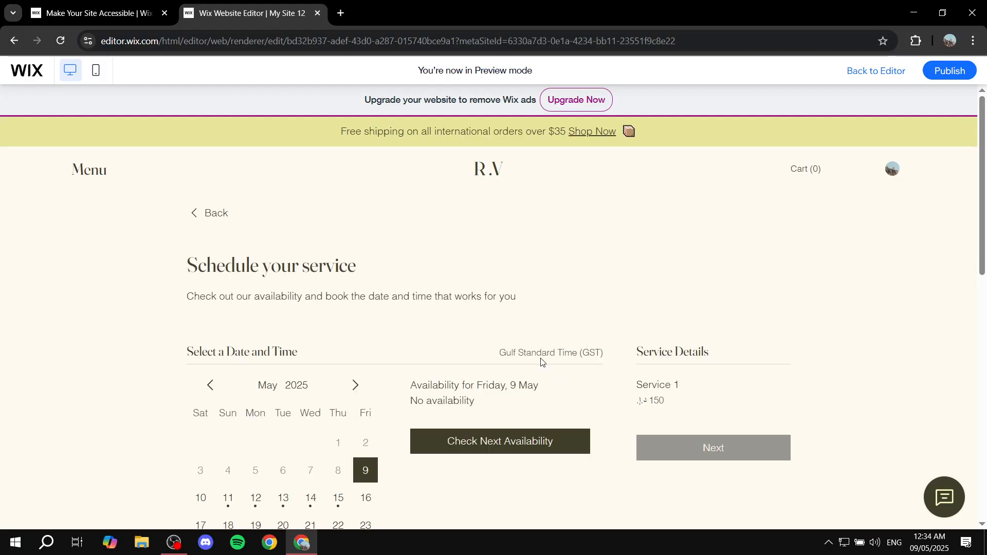
Test the booking calendar by selecting 14 May 2025 at 12:30 pm, and close the site editor to return to the dashboard.
scroll(542, 362, down, 2)
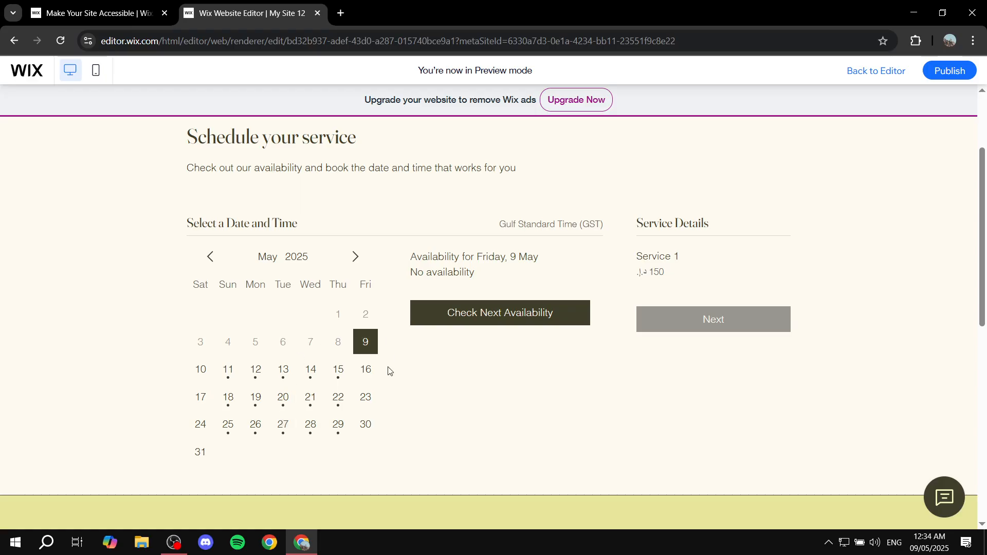
click(311, 370)
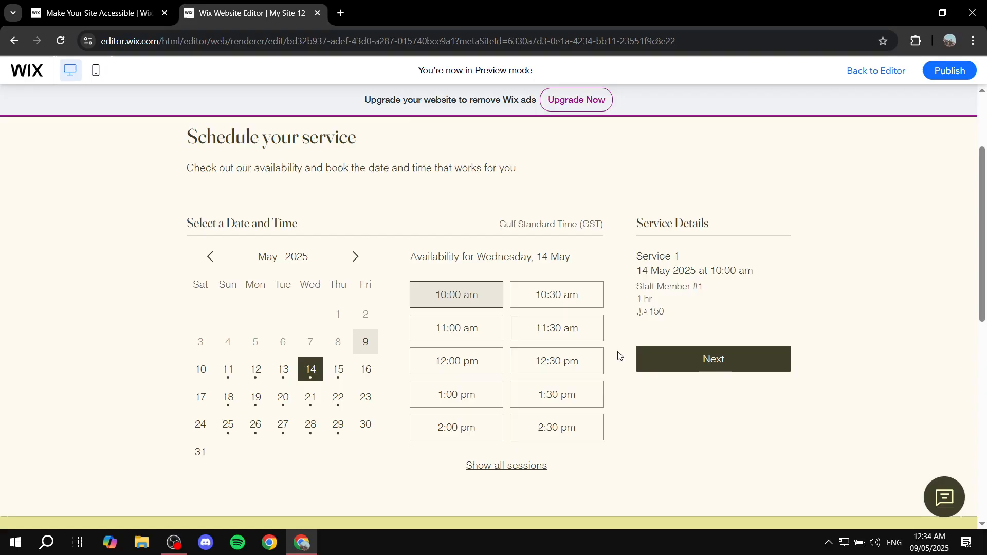
click(569, 365)
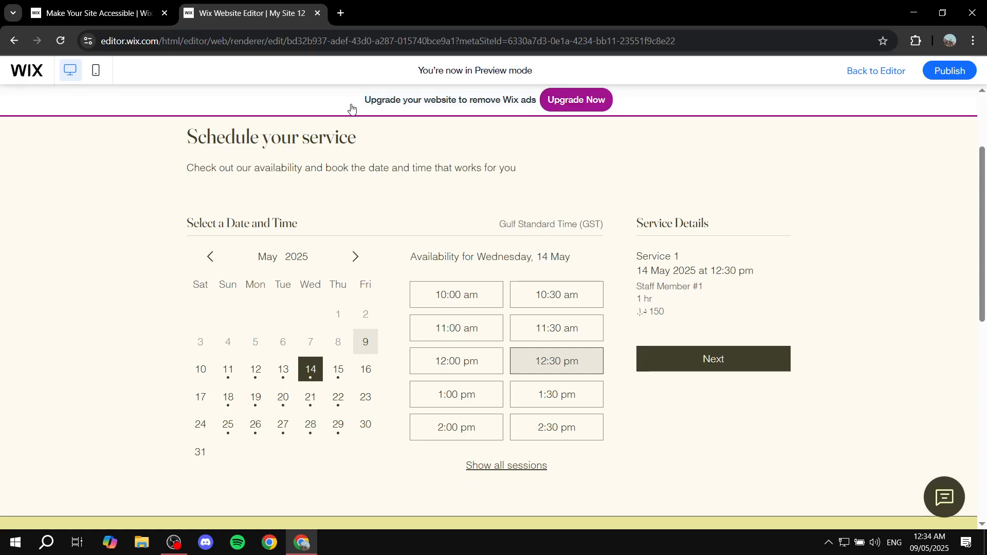
drag(360, 103, 674, 163)
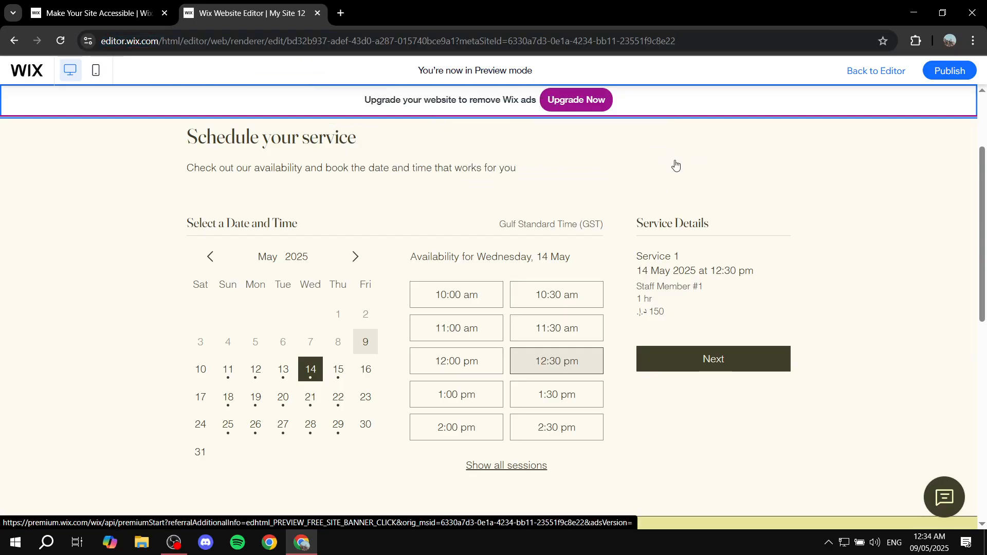
click(319, 17)
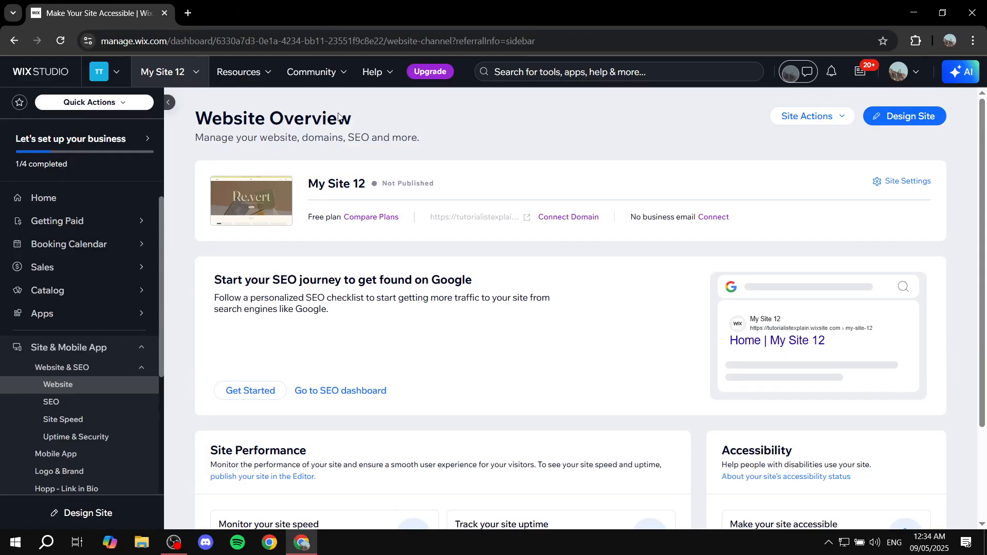